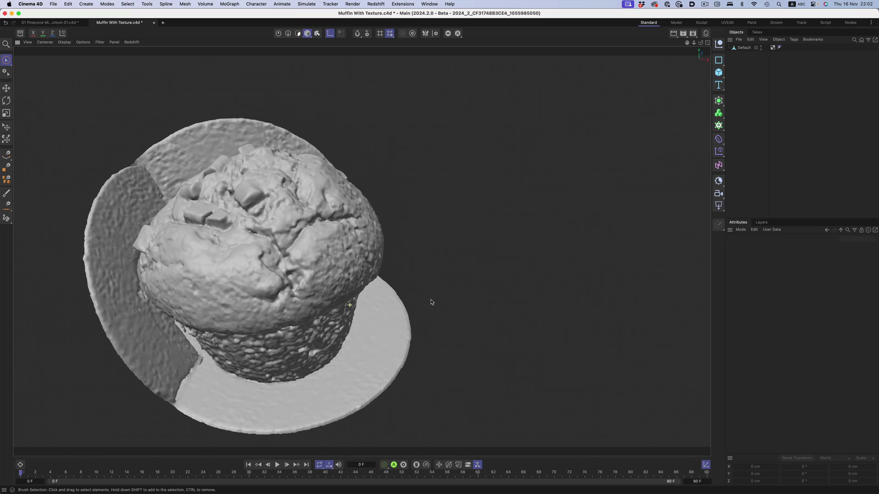
# Step: Orbit the controller scans and the fused blue Fusion_1 mesh, including its underside
pyautogui.keyDown('alt'); pyautogui.moveTo(431, 303); pyautogui.dragTo(496, 254); pyautogui.keyUp('alt')
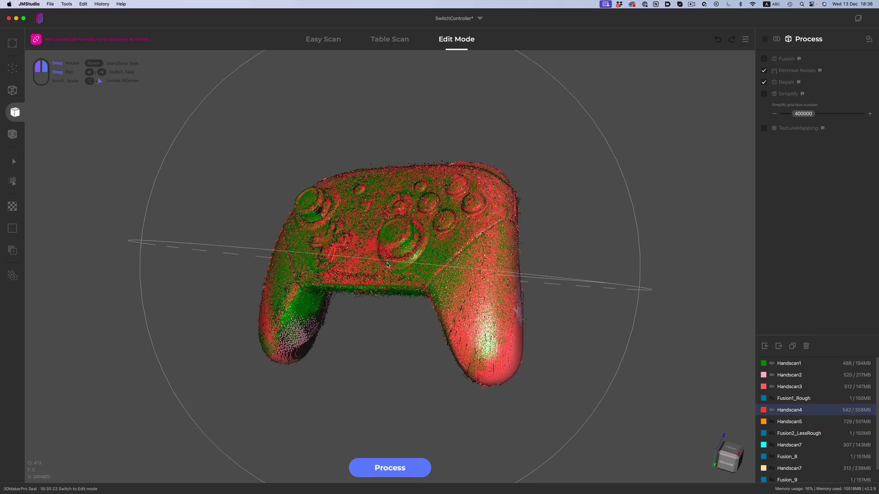
pyautogui.moveTo(354, 321); pyautogui.dragTo(480, 328)
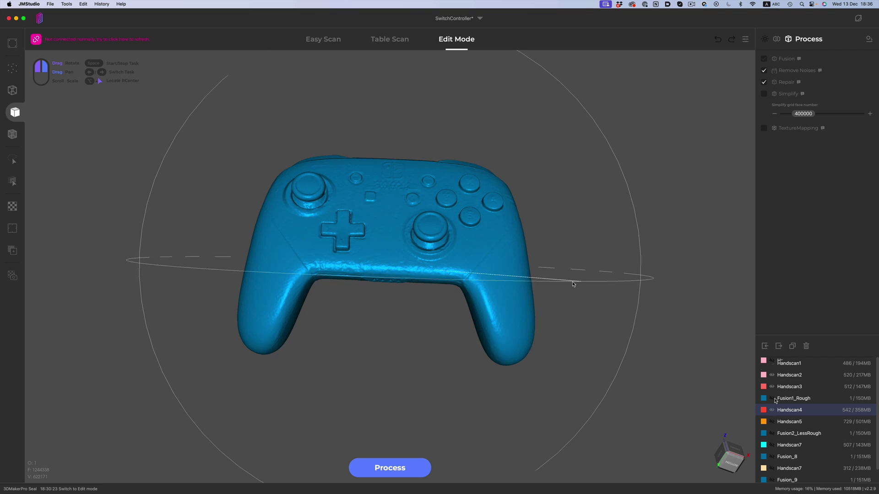
pyautogui.moveTo(412, 348); pyautogui.dragTo(591, 218)
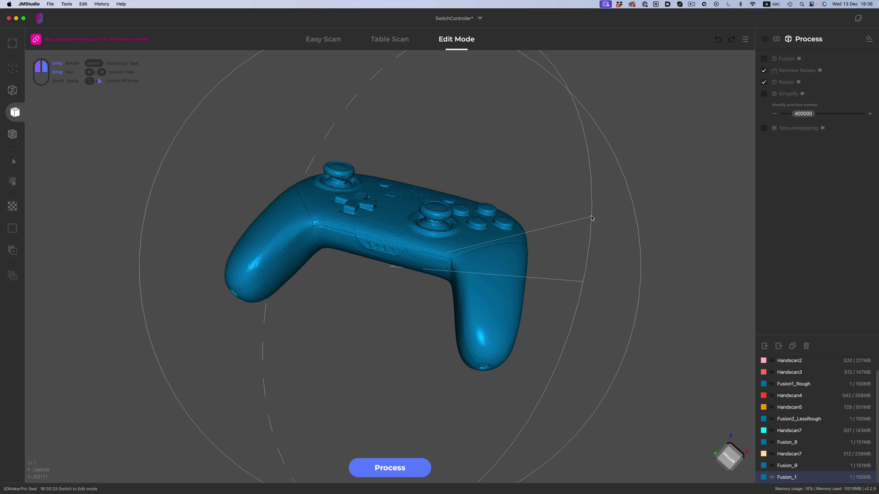
pyautogui.moveTo(593, 260); pyautogui.dragTo(212, 86)
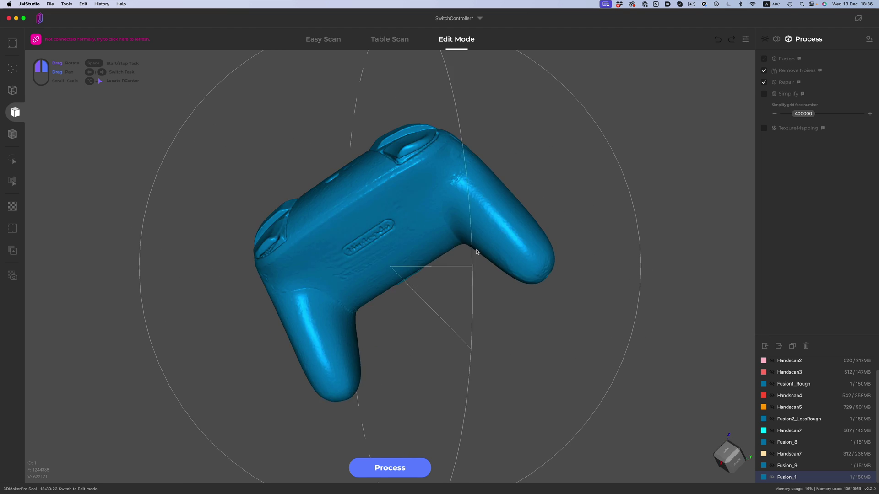
pyautogui.moveTo(425, 330); pyautogui.dragTo(457, 293)
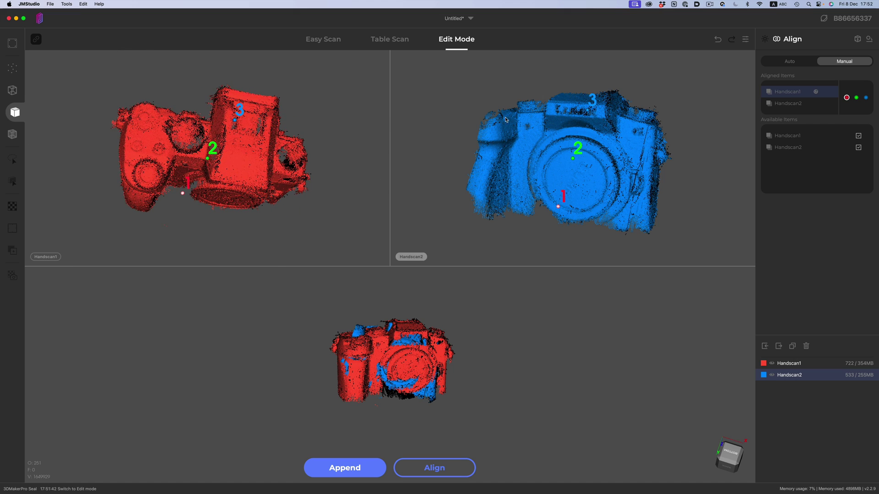
# Step: Orbit both camera scans to compare their tops and move point 1 onto the camera grip
pyautogui.moveTo(503, 137); pyautogui.dragTo(497, 169)
pyautogui.moveTo(201, 192); pyautogui.dragTo(207, 130)
pyautogui.scroll(3, 543, 172)
pyautogui.moveTo(543, 171); pyautogui.dragTo(545, 197)
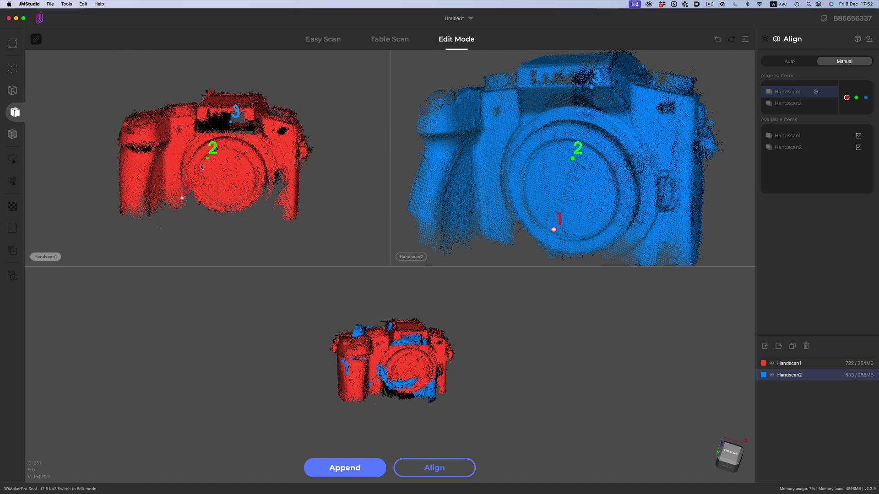
pyautogui.moveTo(192, 174); pyautogui.dragTo(159, 138)
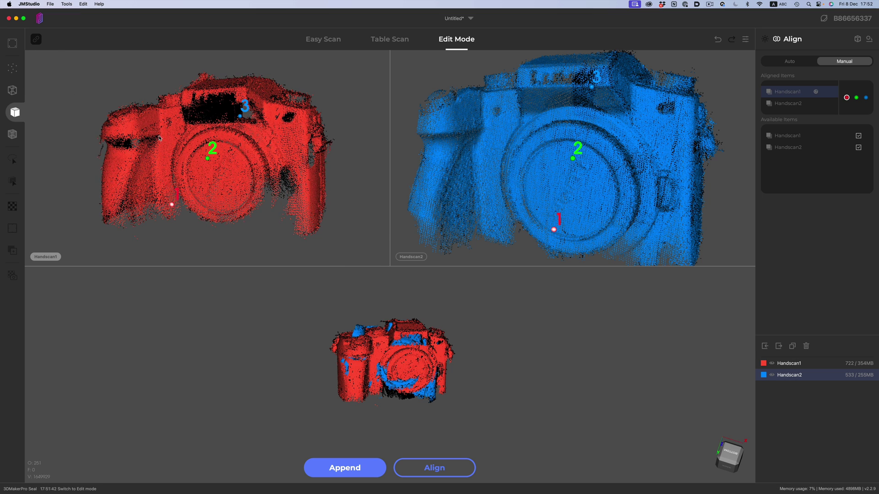
pyautogui.click(482, 131)
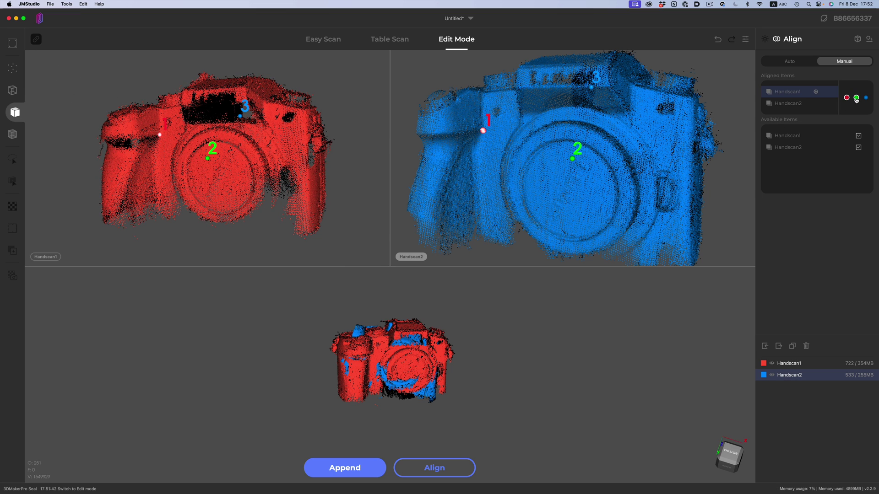
# Step: Orbit the red and blue scans to matching top views showing the viewfinder markers
pyautogui.moveTo(309, 184); pyautogui.dragTo(224, 164)
pyautogui.moveTo(572, 183); pyautogui.dragTo(640, 219)
pyautogui.moveTo(211, 160); pyautogui.dragTo(237, 183)
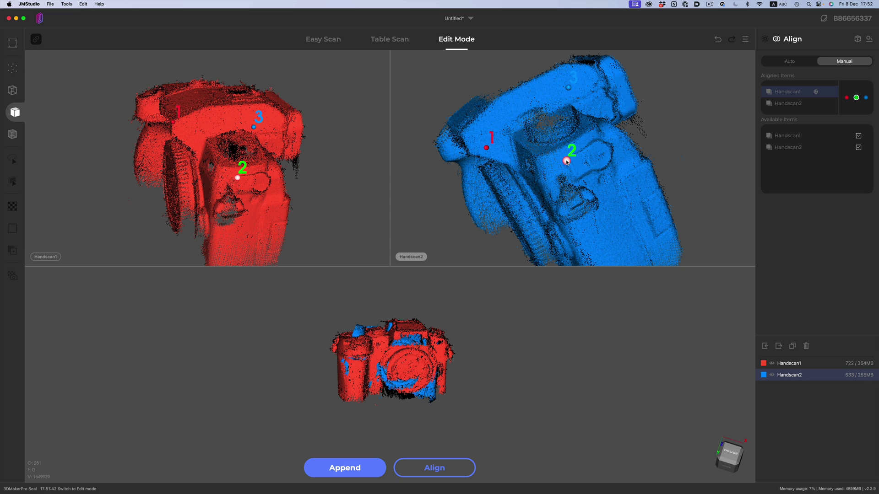
pyautogui.moveTo(599, 212); pyautogui.dragTo(815, 121)
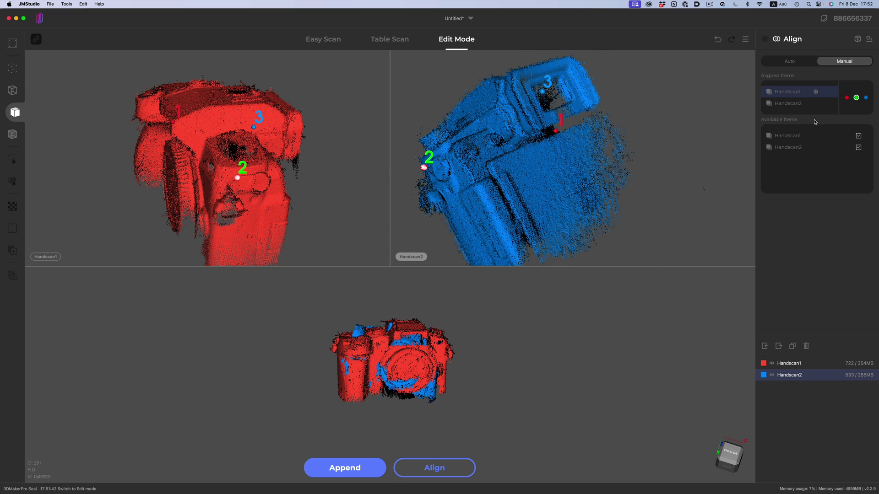
pyautogui.moveTo(588, 183); pyautogui.dragTo(567, 220)
pyautogui.moveTo(283, 187); pyautogui.dragTo(250, 176)
pyautogui.moveTo(540, 192); pyautogui.dragTo(491, 168)
pyautogui.moveTo(215, 156); pyautogui.dragTo(190, 151)
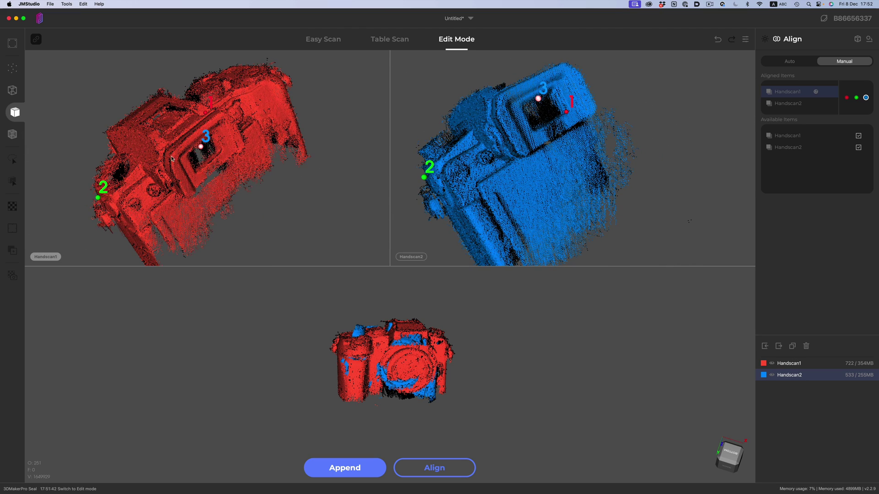
pyautogui.moveTo(514, 116); pyautogui.dragTo(510, 129)
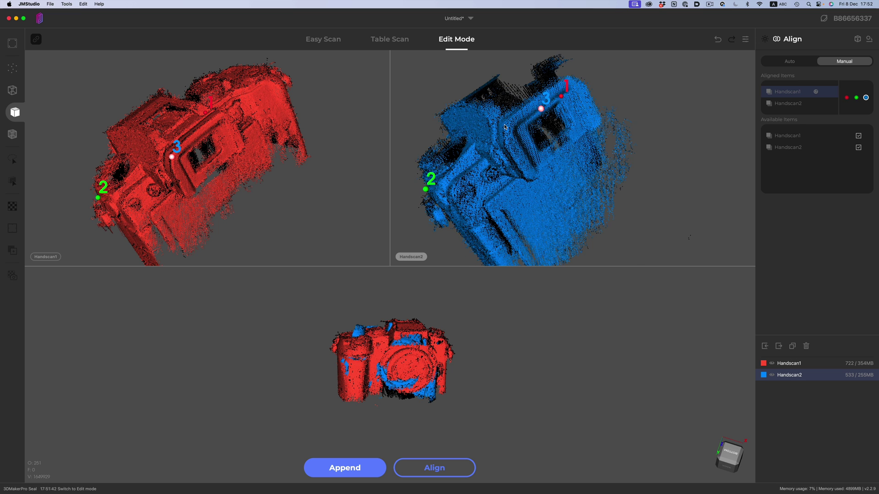
# Step: Align the two camera scans on their points, check the merged cloud, and start fusing them
pyautogui.click(434, 468)
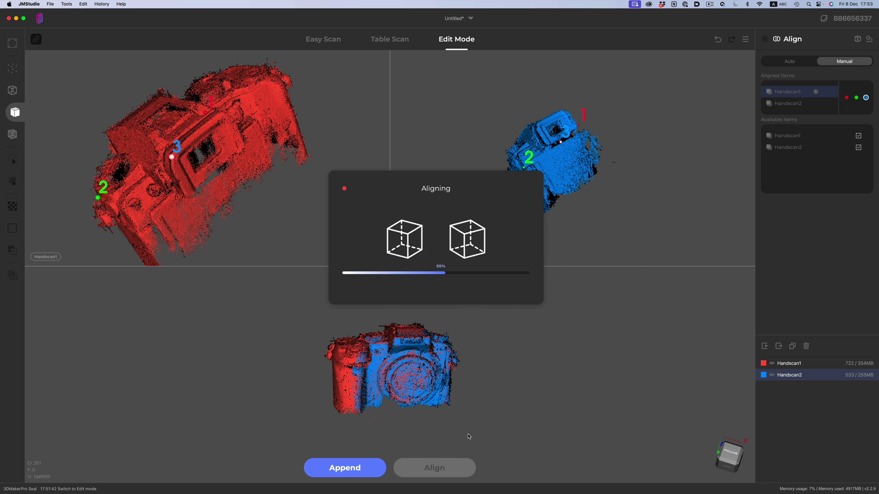
pyautogui.moveTo(492, 366); pyautogui.dragTo(398, 350)
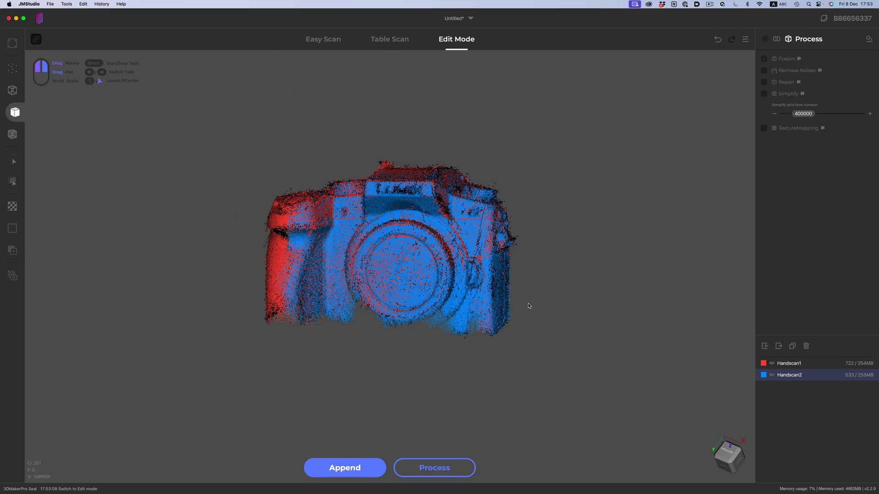
pyautogui.moveTo(528, 306); pyautogui.dragTo(480, 352)
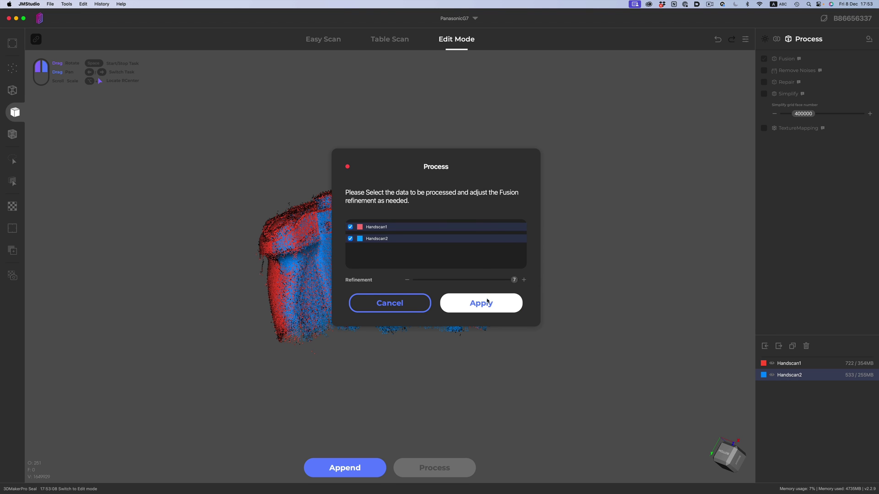
pyautogui.click(488, 302)
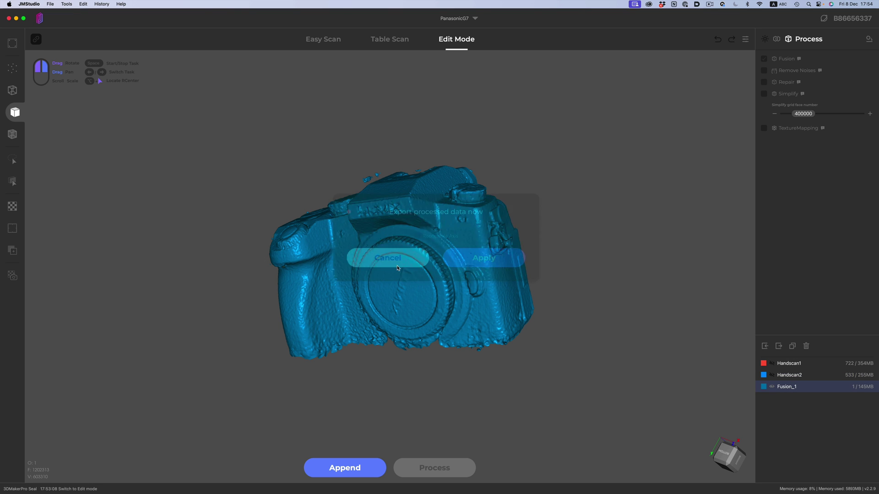
# Step: Orbit the fused camera, tape-measure and Gameboy meshes to inspect each one
pyautogui.moveTo(397, 268); pyautogui.dragTo(612, 366)
pyautogui.moveTo(327, 337); pyautogui.dragTo(493, 375)
pyautogui.moveTo(555, 384); pyautogui.dragTo(476, 393)
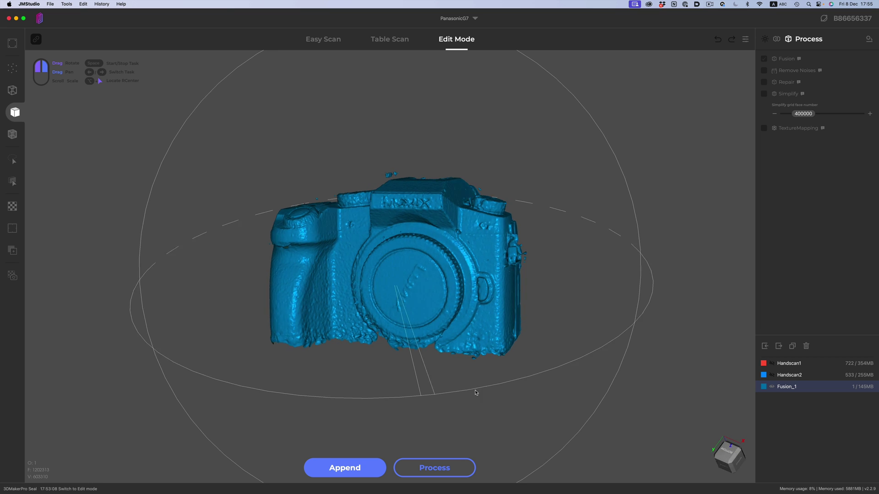
pyautogui.moveTo(537, 357); pyautogui.dragTo(544, 349)
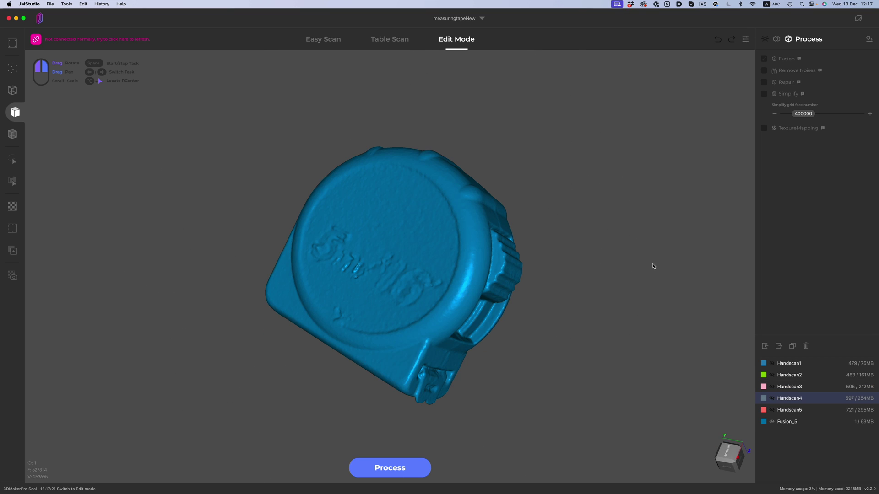
pyautogui.moveTo(412, 389); pyautogui.dragTo(276, 169)
pyautogui.moveTo(512, 196); pyautogui.dragTo(231, 189)
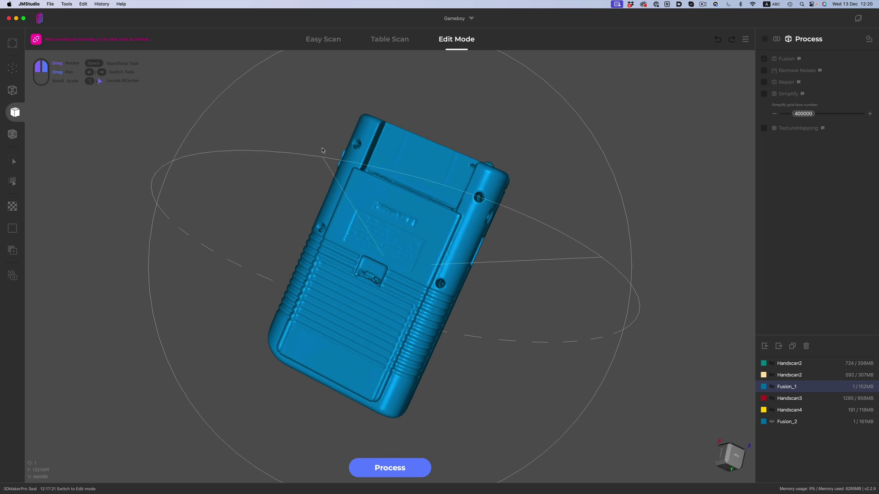
pyautogui.moveTo(539, 342); pyautogui.dragTo(383, 312)
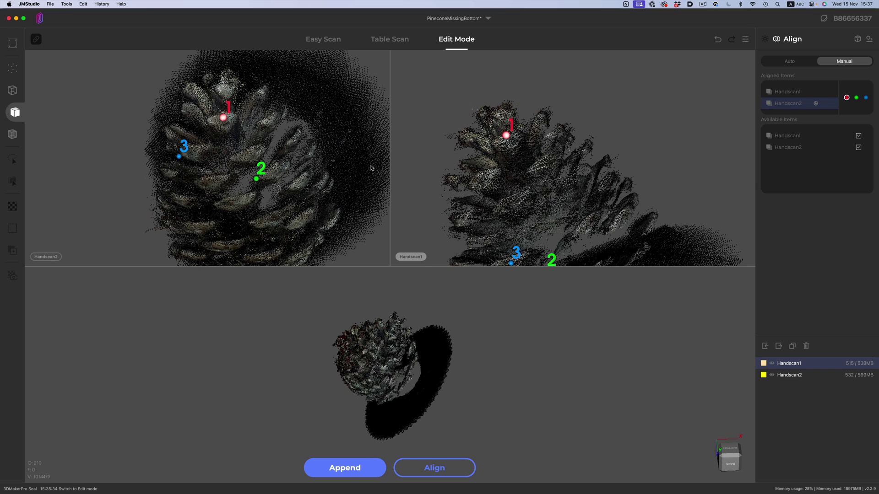
# Step: Adjust the left pinecone scan's rotation, then align the two pinecone scans on their points
pyautogui.moveTo(371, 168); pyautogui.dragTo(347, 177)
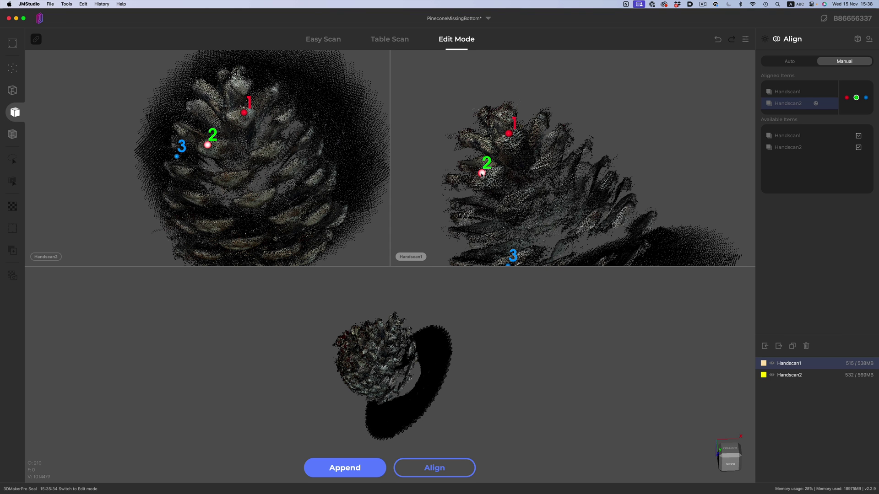
pyautogui.moveTo(384, 183); pyautogui.dragTo(292, 170)
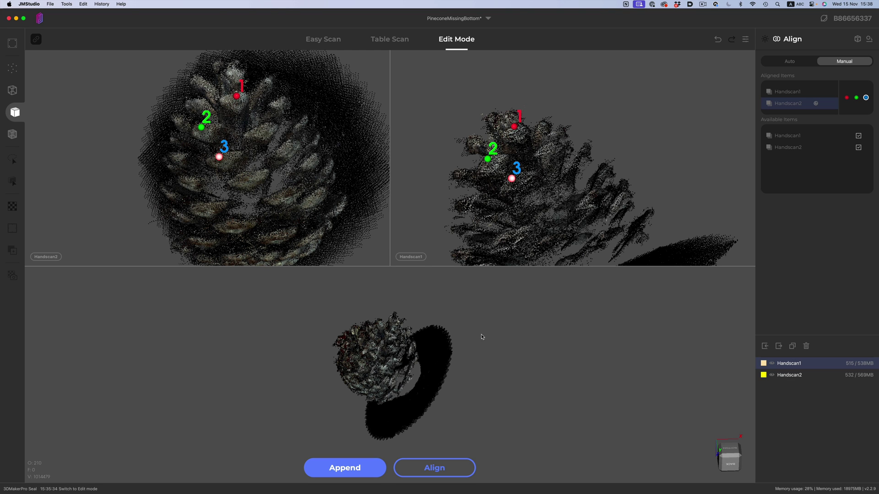
pyautogui.click(431, 463)
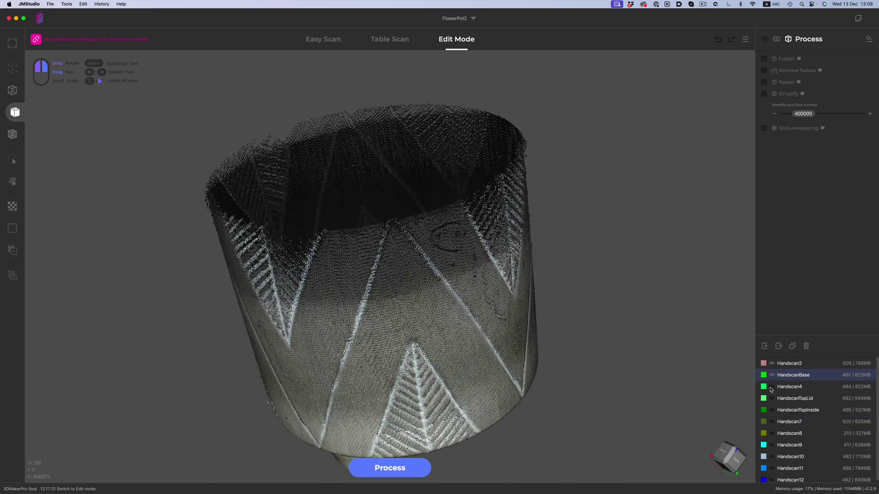
# Step: Make Handscan4, HandscanTopLid, HandscanTopInside and Handscan7 visible, orbiting the pot to check coverage
pyautogui.click(772, 387)
pyautogui.click(771, 398)
pyautogui.moveTo(666, 400); pyautogui.dragTo(594, 394)
pyautogui.click(771, 410)
pyautogui.click(772, 421)
pyautogui.moveTo(659, 412); pyautogui.dragTo(643, 271)
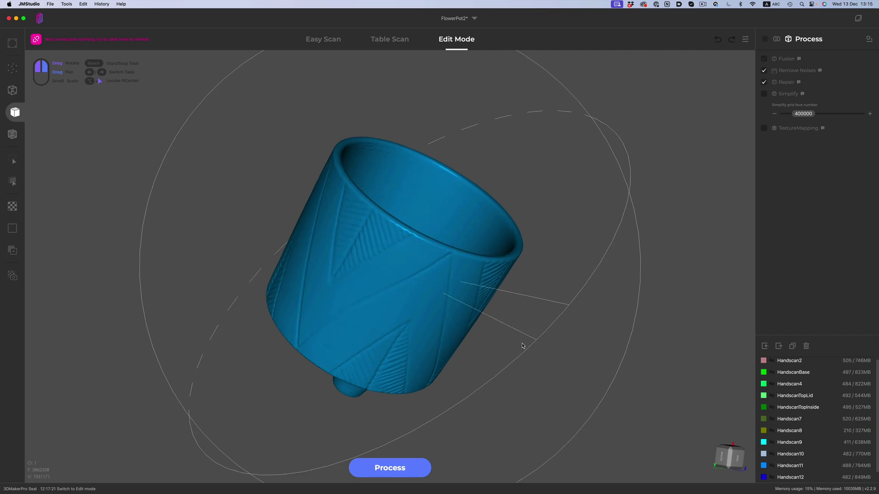
pyautogui.moveTo(522, 345); pyautogui.dragTo(605, 306)
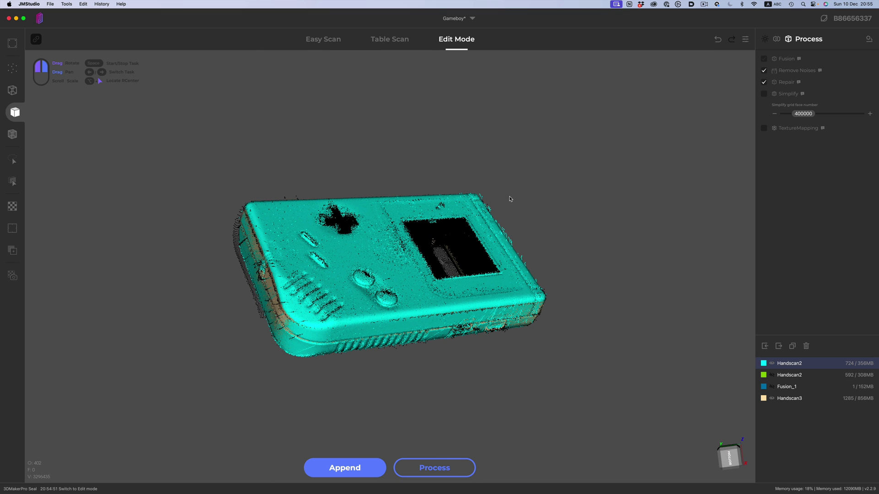
# Step: Turn the Gameboy point cloud toward the viewer
pyautogui.moveTo(475, 210); pyautogui.dragTo(443, 311)
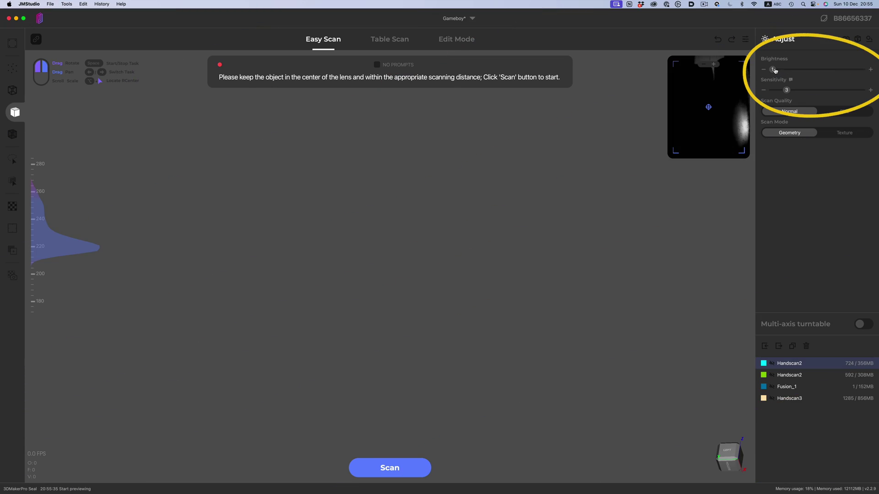
# Step: Raise the scanner brightness to 9, start a new Gameboy scan, then stop it
pyautogui.moveTo(775, 71); pyautogui.dragTo(861, 69)
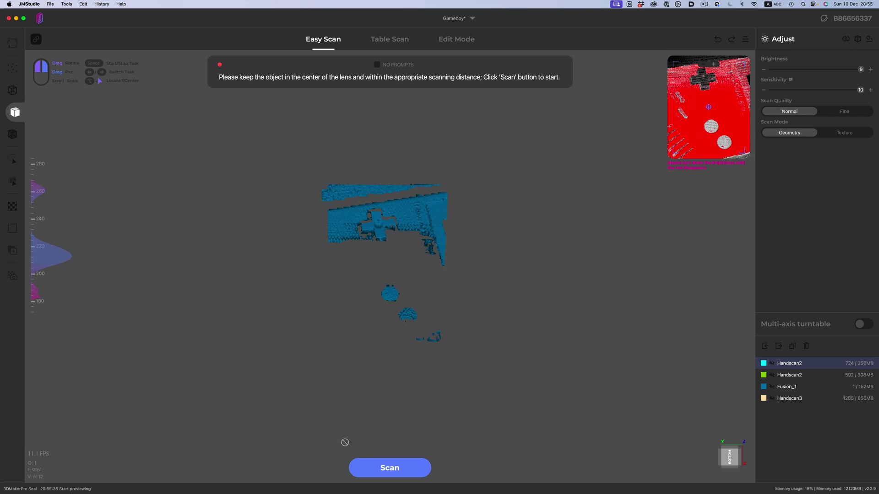
pyautogui.click(376, 469)
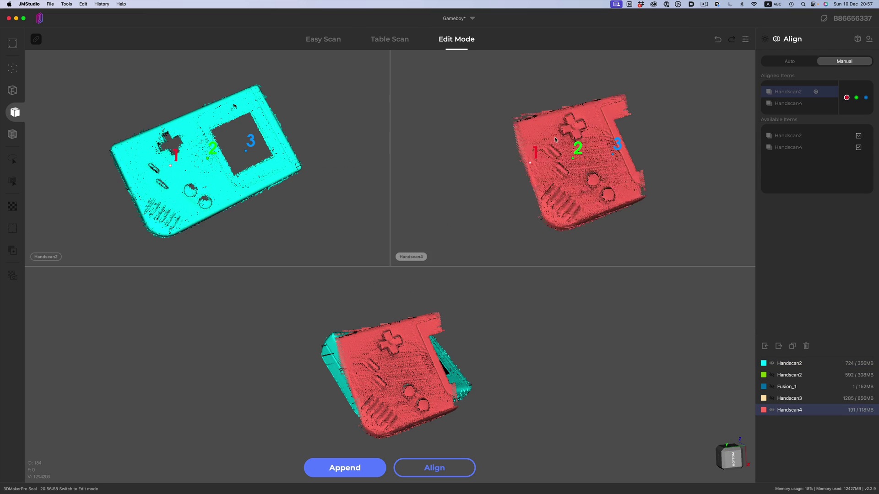
pyautogui.click(294, 125)
# Step: Place points 1–3 on the red Gameboy scan, align it onto the cyan scan, and inspect the result
pyautogui.click(624, 146)
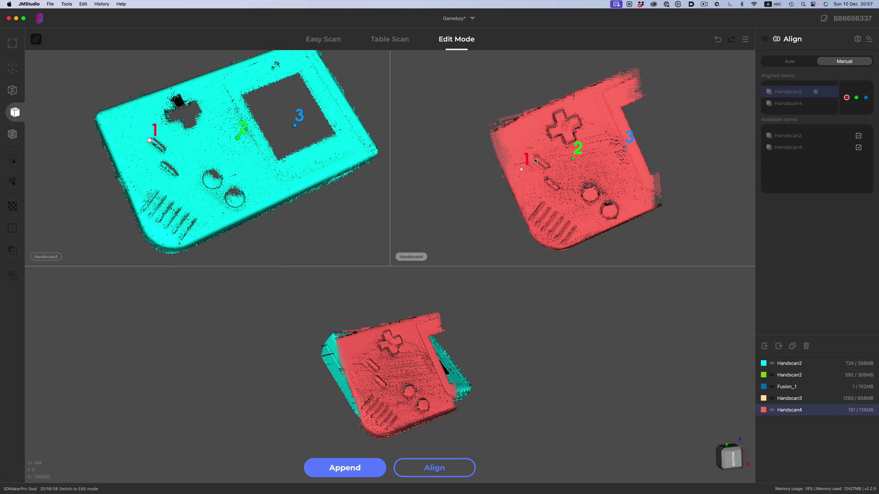
pyautogui.click(534, 159)
pyautogui.click(542, 203)
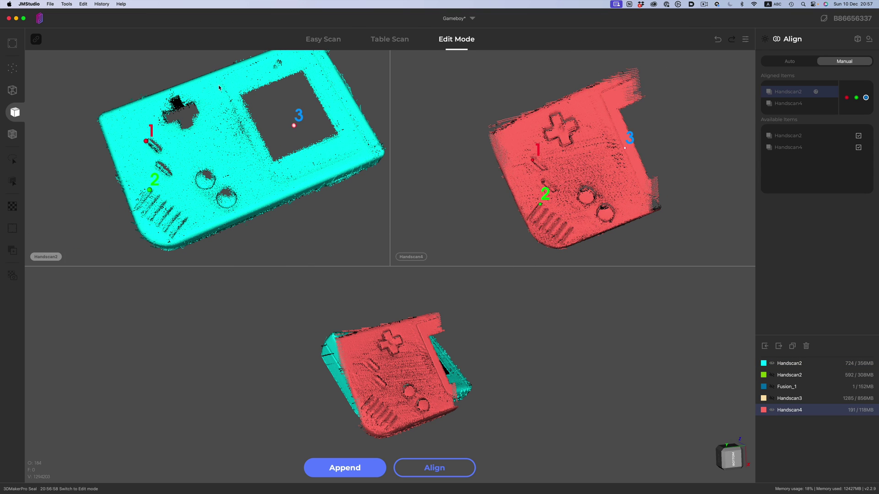
pyautogui.press('space')
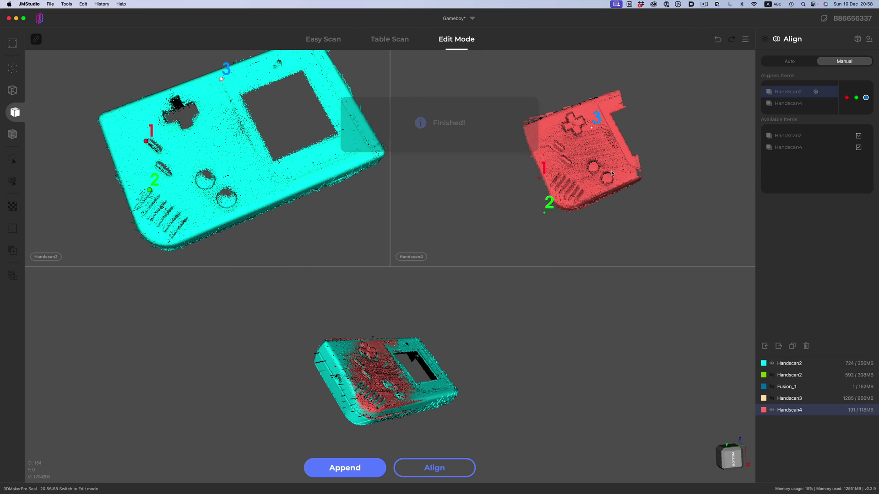
pyautogui.moveTo(458, 230); pyautogui.dragTo(430, 315)
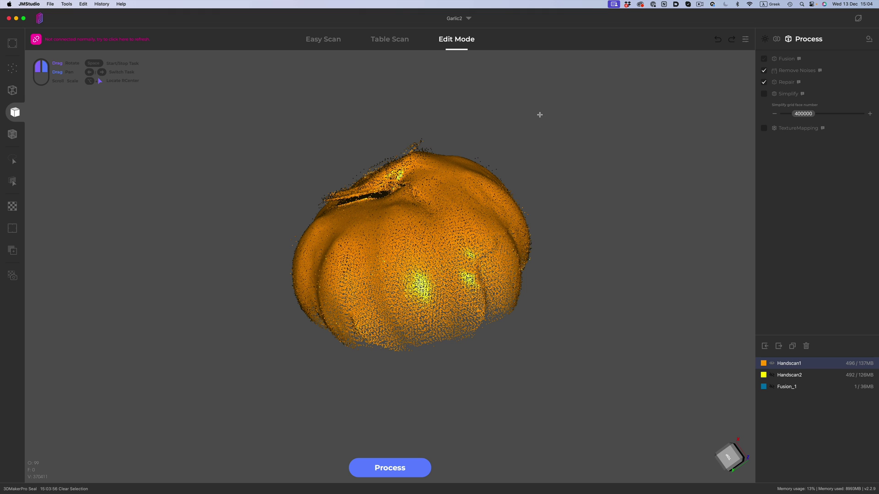
# Step: Delete the top cap and right-side bulge from the garlic point cloud
pyautogui.rightClick(457, 169)
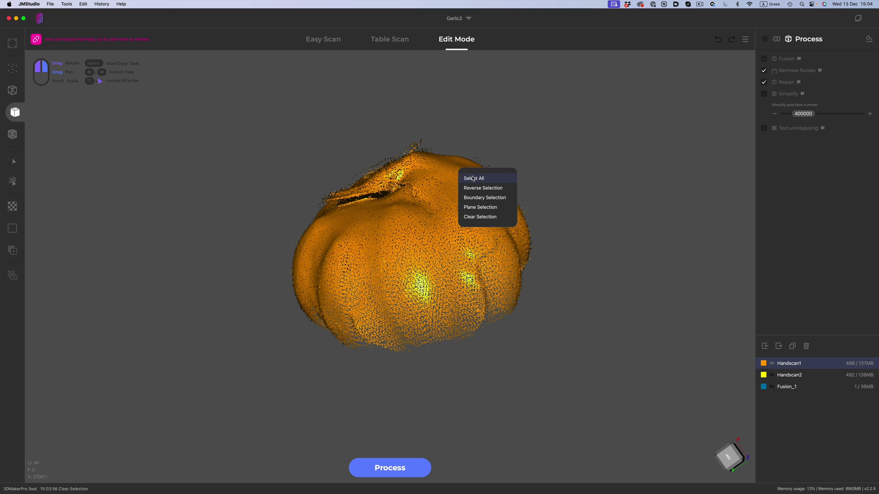
pyautogui.click(476, 180)
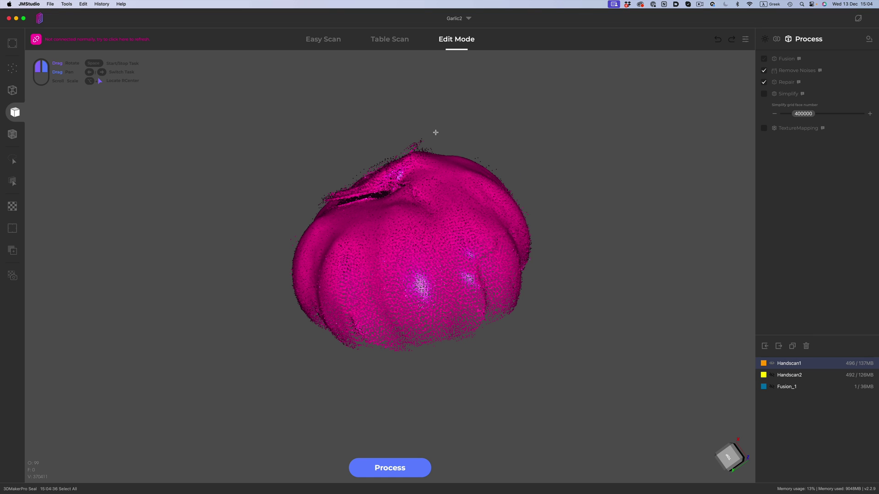
pyautogui.moveTo(473, 123); pyautogui.dragTo(480, 138)
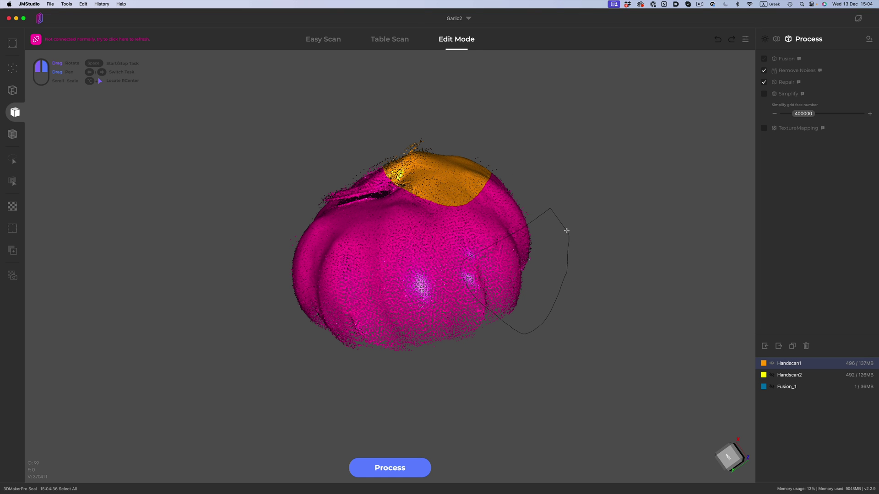
pyautogui.moveTo(566, 230); pyautogui.dragTo(567, 231)
pyautogui.rightClick(507, 221)
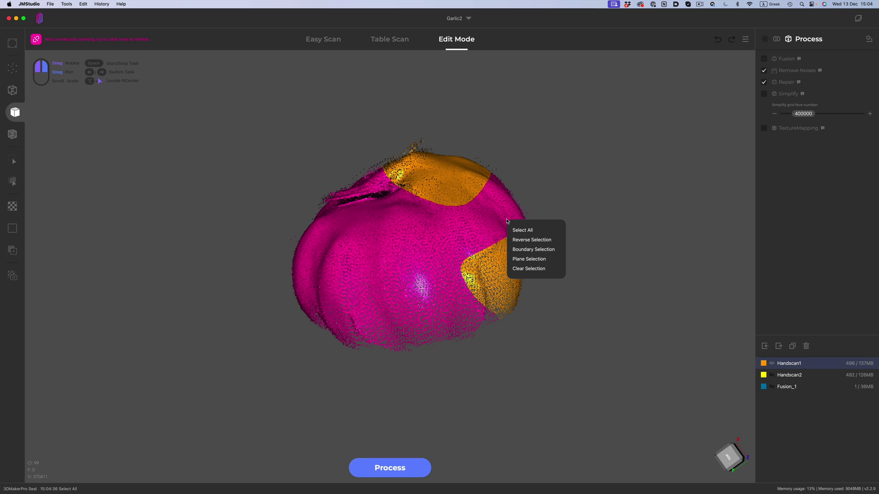
pyautogui.click(531, 240)
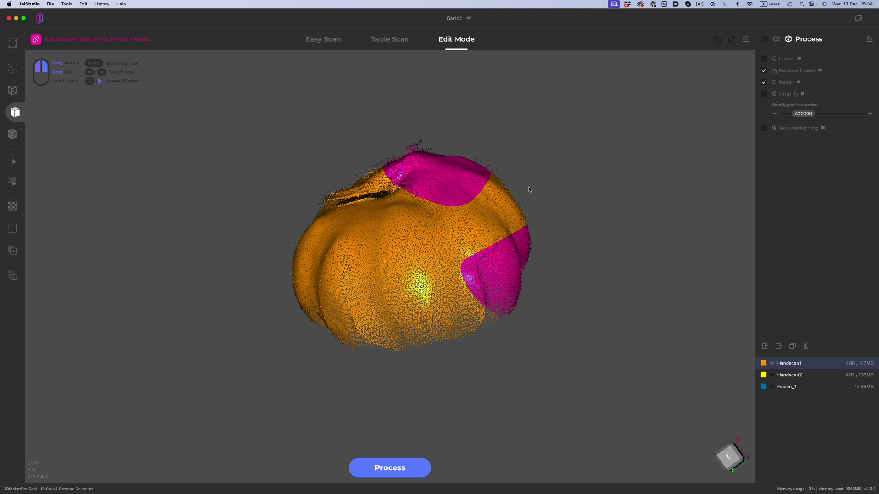
pyautogui.press('Delete')
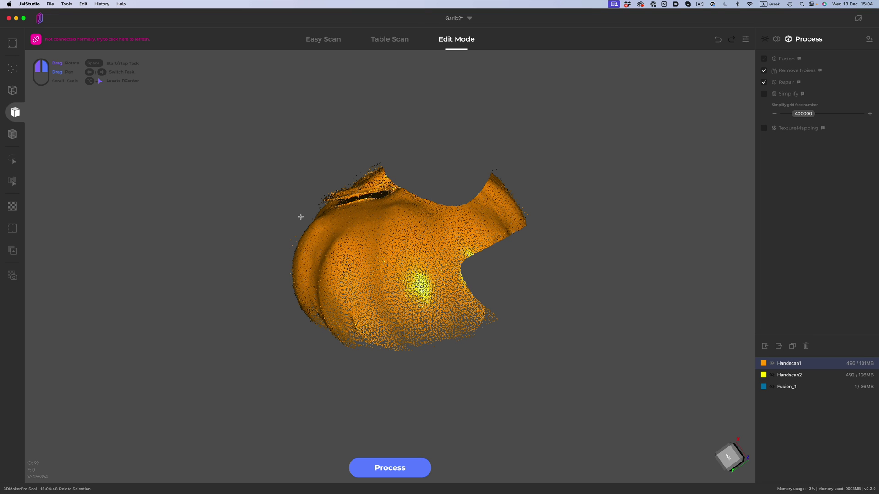
# Step: Delete the left lobe from the trimmed garlic cloud
pyautogui.rightClick(337, 226)
pyautogui.click(352, 236)
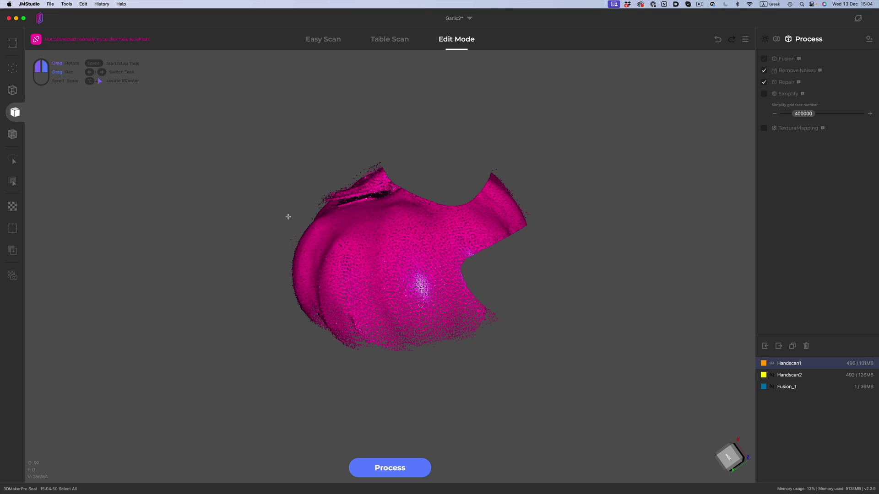
pyautogui.keyDown('ctrl'); pyautogui.moveTo(274, 301); pyautogui.dragTo(274, 301); pyautogui.keyUp('ctrl')
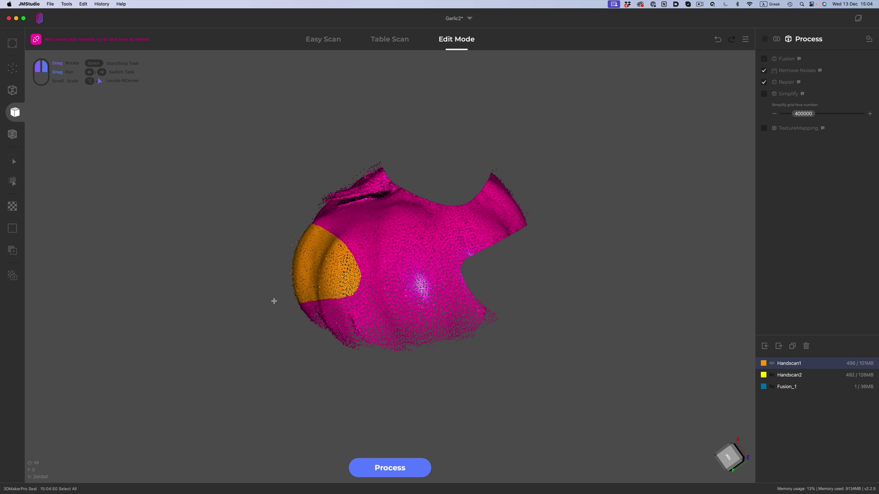
pyautogui.rightClick(309, 290)
pyautogui.click(336, 309)
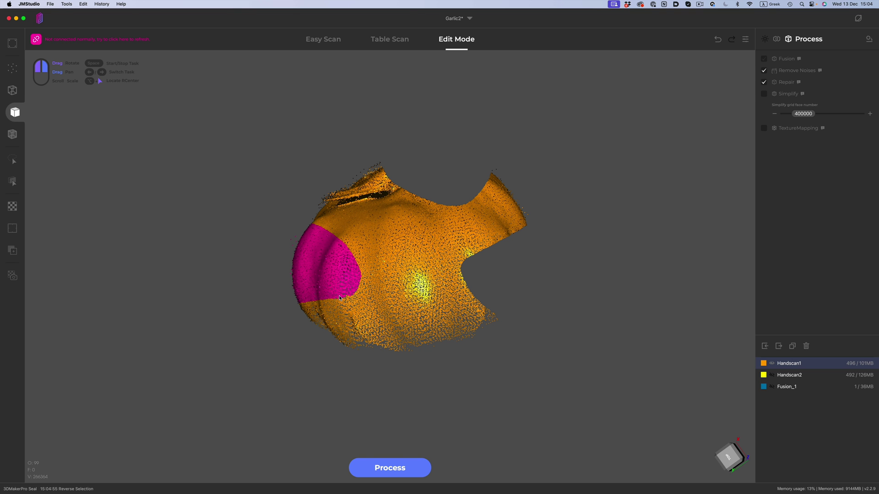
pyautogui.press('Delete')
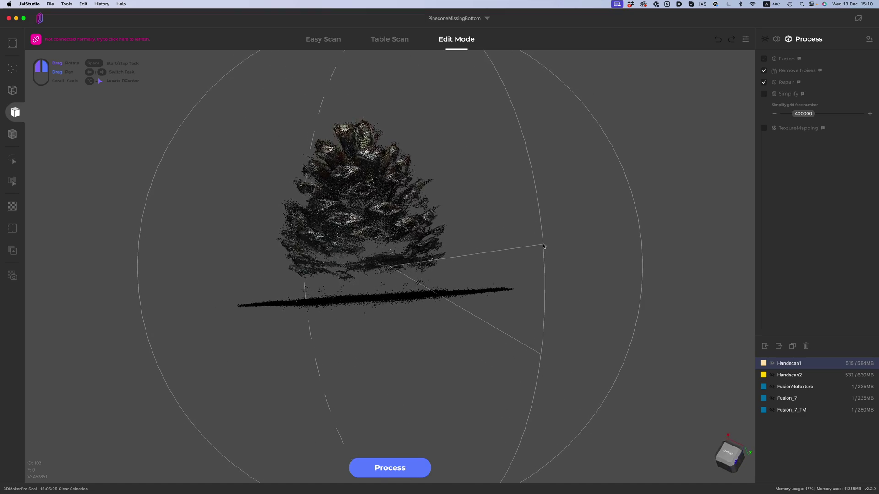
# Step: On Handscan1, select only the flat base disk beneath the pinecone
pyautogui.rightClick(362, 219)
pyautogui.click(376, 226)
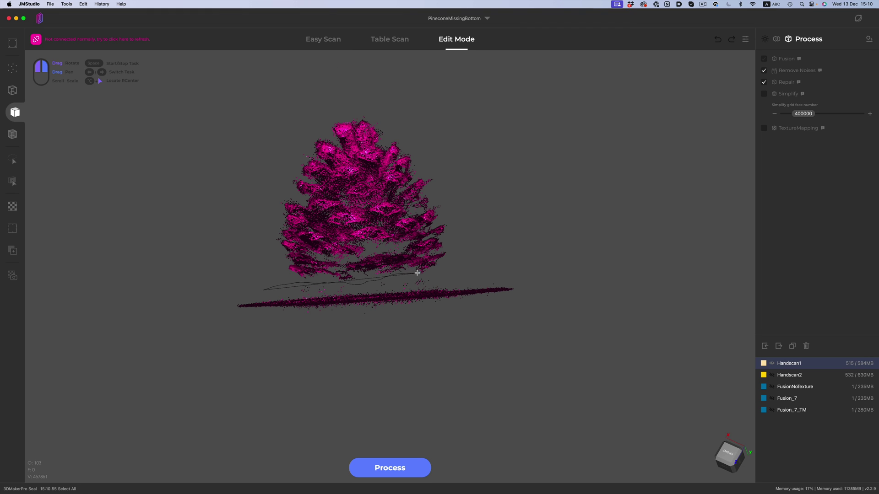
pyautogui.moveTo(171, 311); pyautogui.dragTo(160, 309)
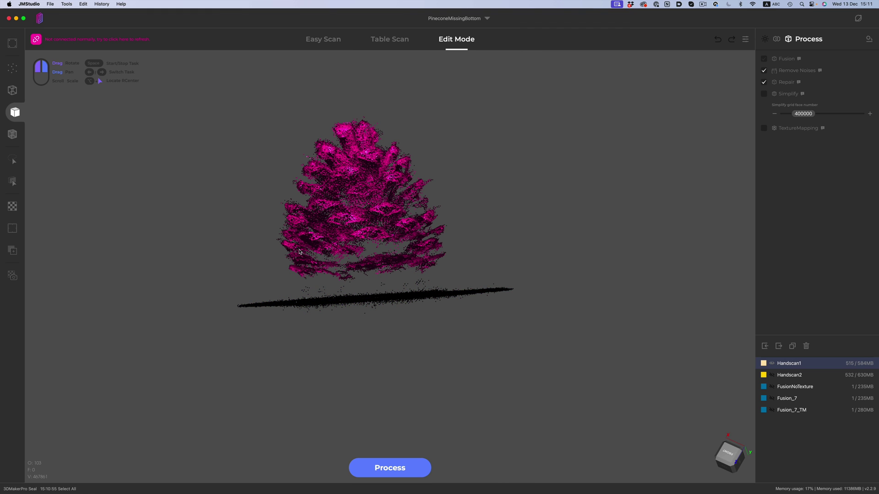
pyautogui.click(319, 271)
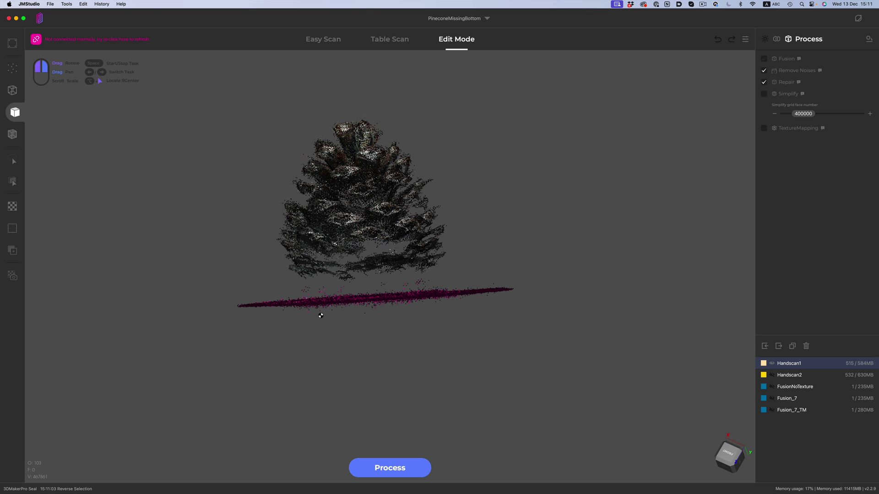
# Step: Switch to Handscan2 and delete its flat base disk
pyautogui.click(772, 363)
pyautogui.click(772, 374)
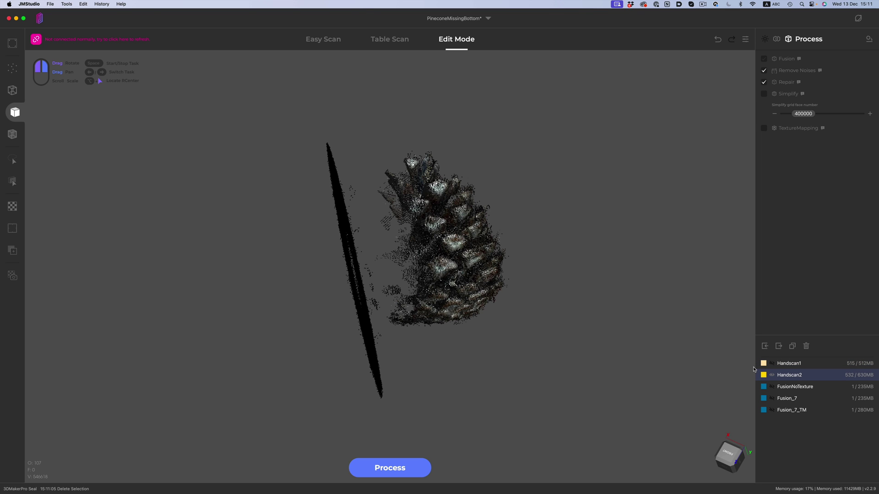
pyautogui.rightClick(462, 271)
pyautogui.click(478, 279)
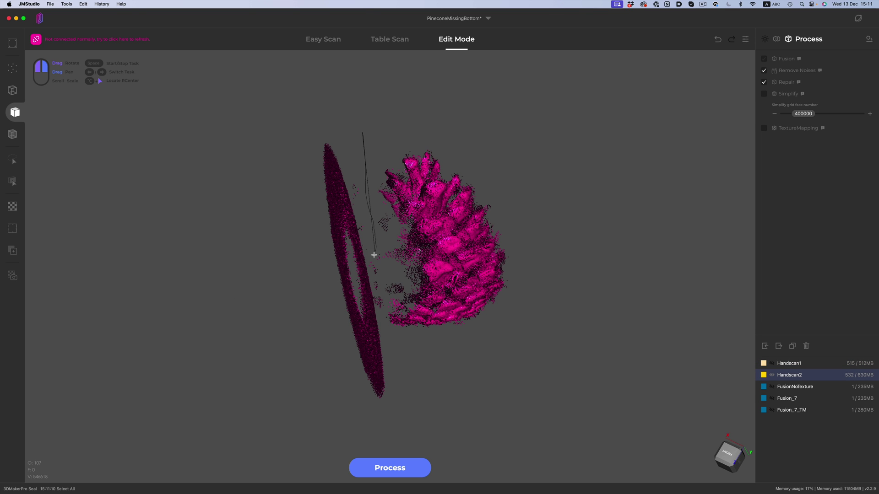
pyautogui.moveTo(321, 124); pyautogui.dragTo(315, 129)
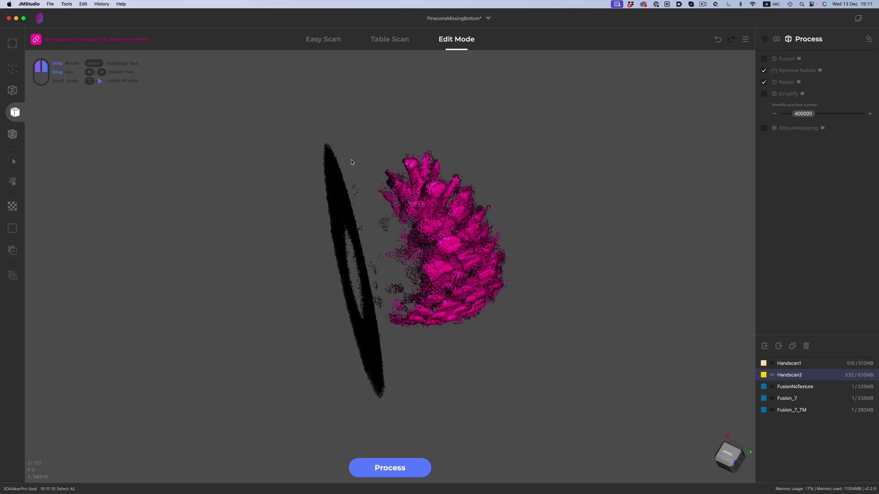
pyautogui.rightClick(403, 191)
pyautogui.click(414, 213)
pyautogui.press('Delete')
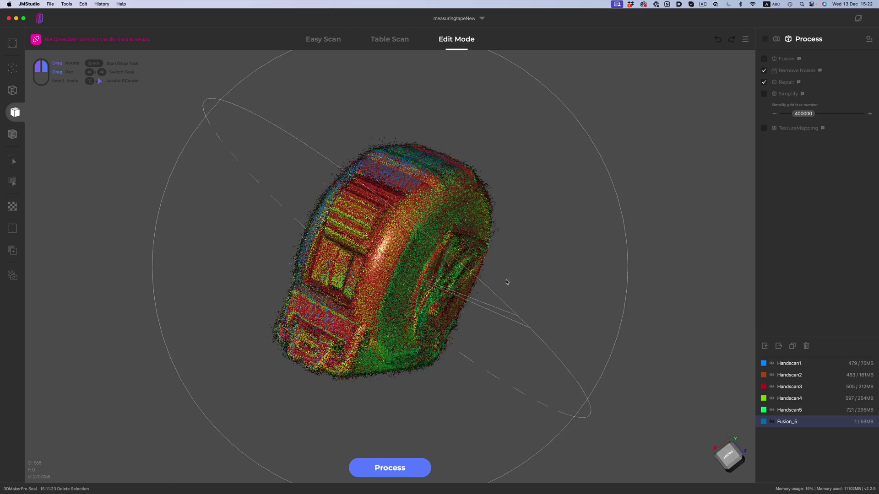
# Step: Rotate the tape-measure point cloud round to a side view
pyautogui.moveTo(506, 280); pyautogui.dragTo(507, 263)
pyautogui.moveTo(568, 327); pyautogui.dragTo(619, 348)
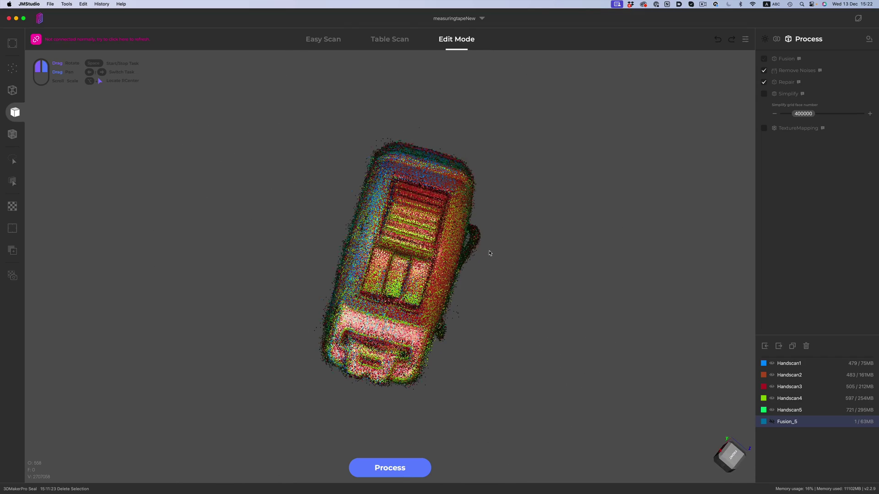
pyautogui.scroll(2, 489, 251)
pyautogui.moveTo(587, 284); pyautogui.dragTo(376, 257)
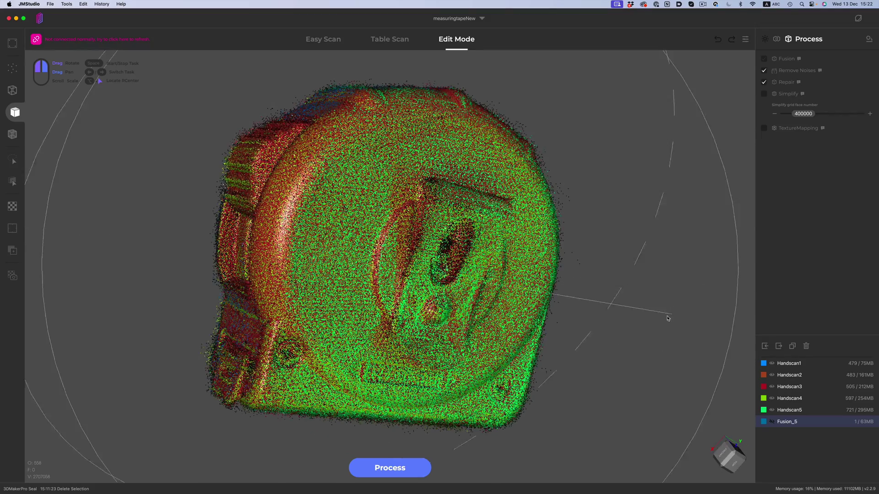
pyautogui.moveTo(667, 319); pyautogui.dragTo(753, 382)
# Step: Hide Handscan3, Handscan4 and Handscan5, then view the remaining red and blue clouds from the top
pyautogui.click(771, 387)
pyautogui.click(772, 410)
pyautogui.click(771, 398)
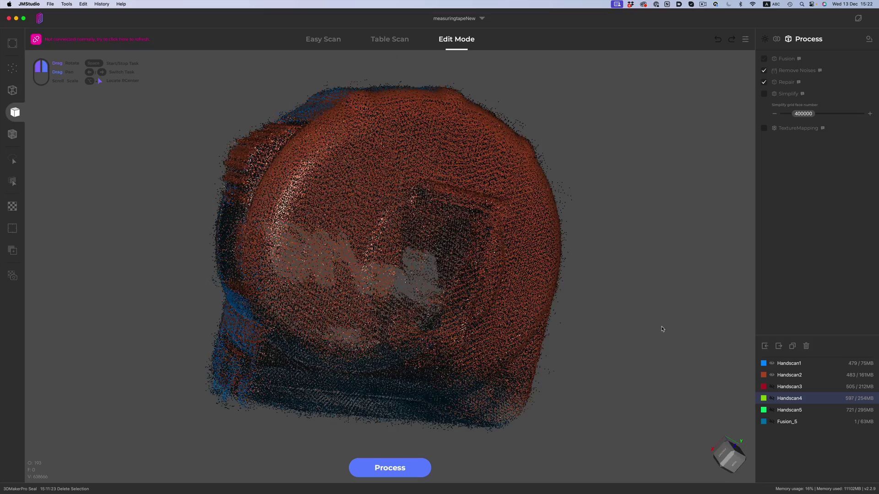
pyautogui.moveTo(661, 330); pyautogui.dragTo(648, 267)
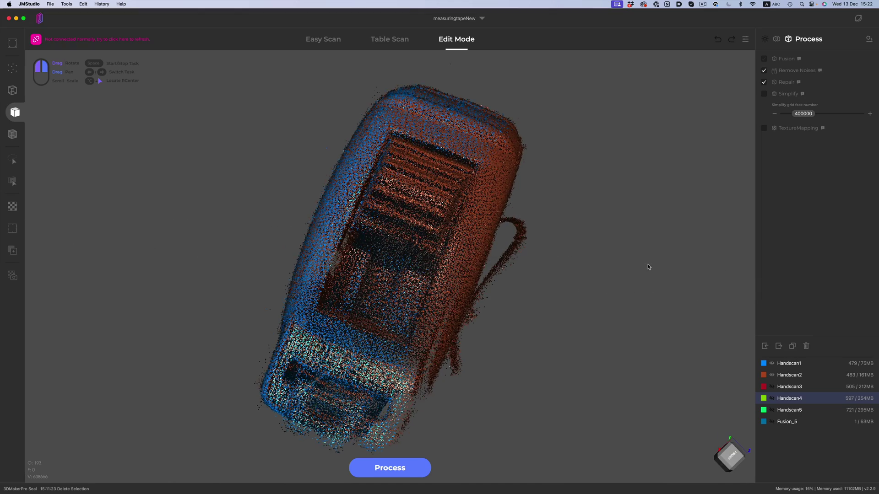
pyautogui.moveTo(619, 326); pyautogui.dragTo(622, 412)
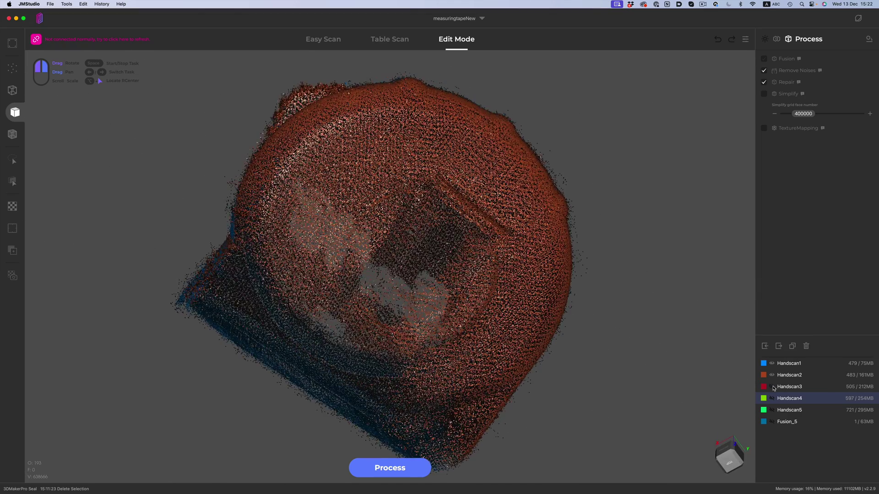
# Step: Isolate the crimson Handscan3 cloud, rotate it to inspect, then hide it again
pyautogui.click(771, 363)
pyautogui.click(771, 375)
pyautogui.click(771, 387)
pyautogui.moveTo(673, 374); pyautogui.dragTo(726, 301)
pyautogui.click(772, 387)
# Step: Show the fused Fusion_5 tape-measure mesh and turn it to front and side views
pyautogui.click(771, 424)
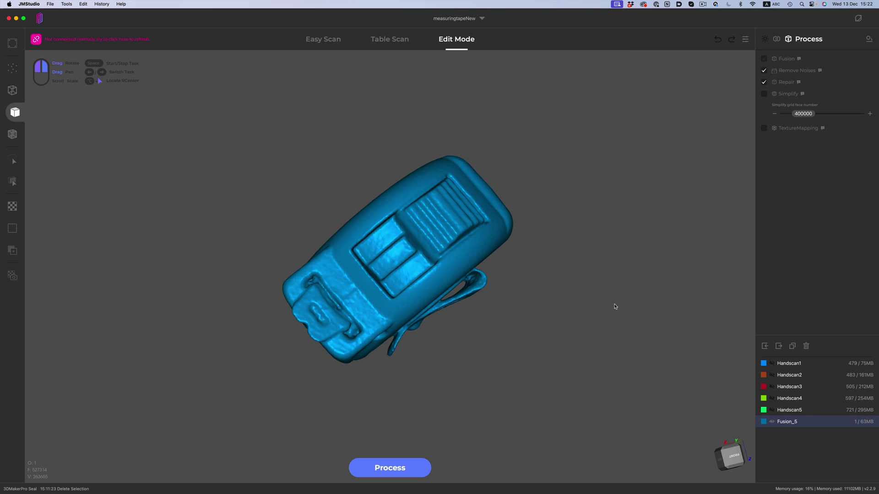
pyautogui.moveTo(616, 306); pyautogui.dragTo(412, 191)
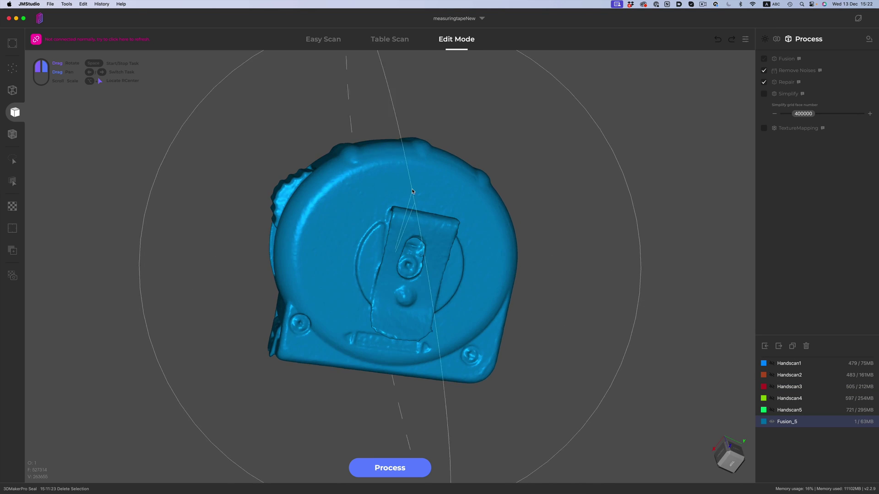
pyautogui.moveTo(545, 261); pyautogui.dragTo(758, 330)
pyautogui.moveTo(567, 221); pyautogui.dragTo(702, 281)
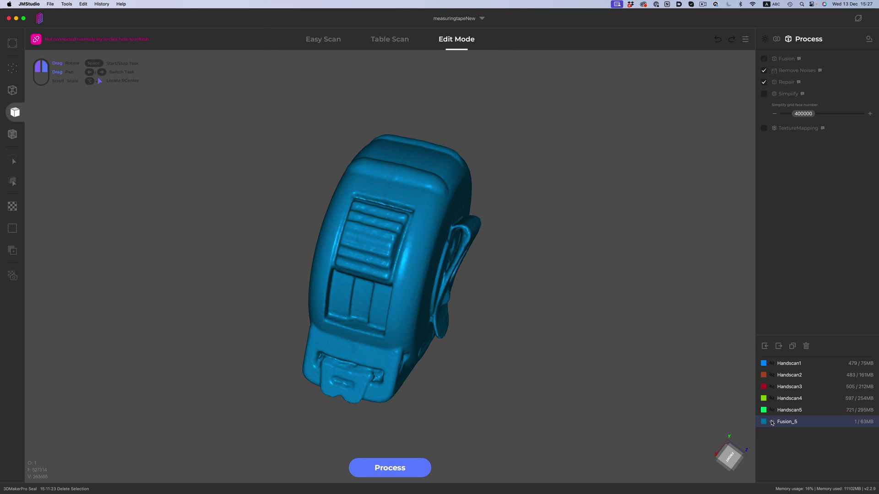
# Step: Swap the Fusion_5 mesh for Handscan2 and inspect only its Frame0 points
pyautogui.click(771, 422)
pyautogui.click(771, 375)
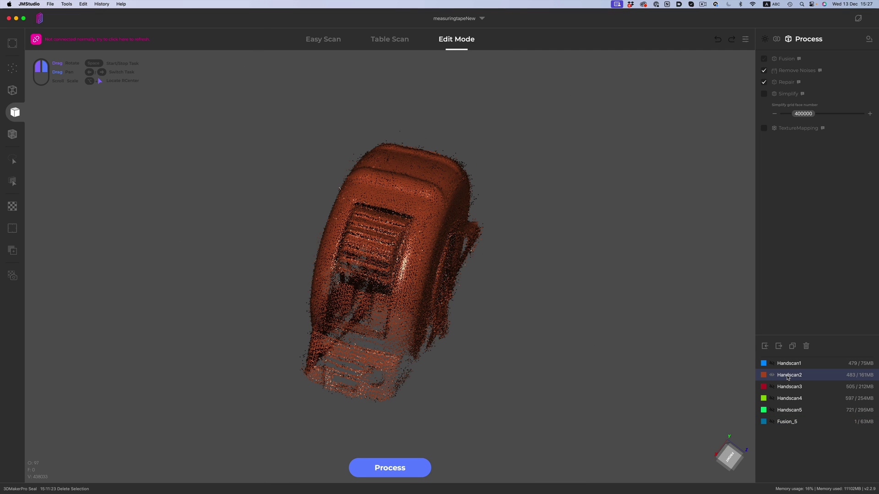
pyautogui.doubleClick(787, 375)
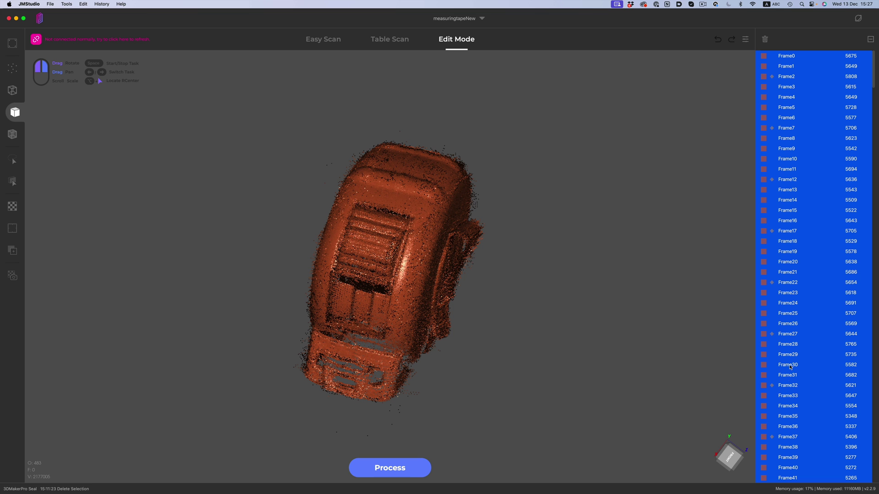
pyautogui.click(786, 56)
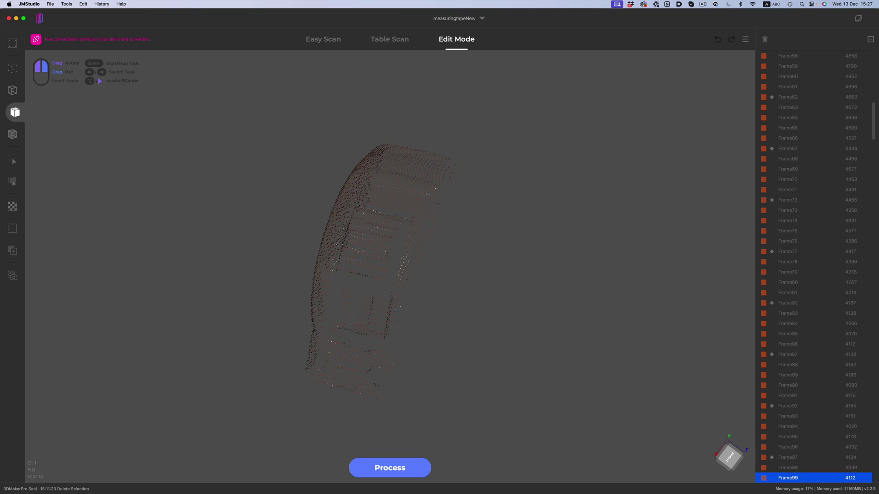
pyautogui.moveTo(598, 195); pyautogui.dragTo(596, 281)
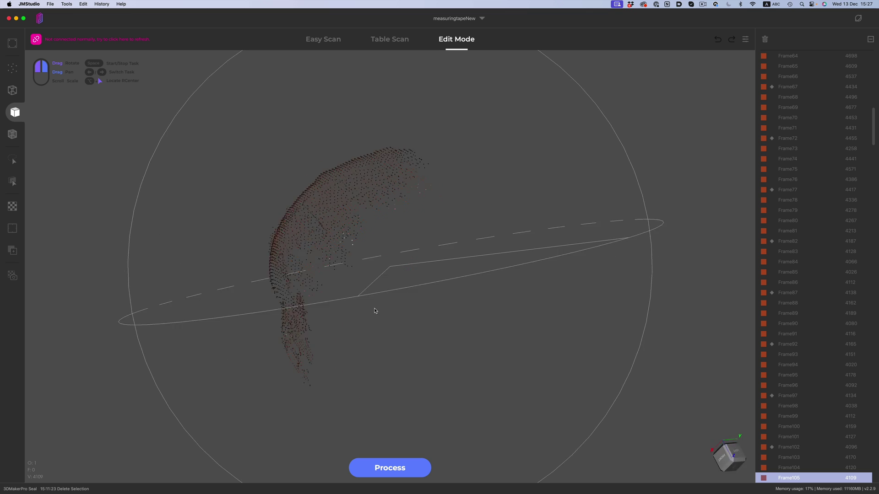
# Step: Step through Handscan2's later frames, Frame362 and Frame440, rotating Frame440's points
pyautogui.click(787, 367)
pyautogui.scroll(-15, 788, 369)
pyautogui.click(788, 372)
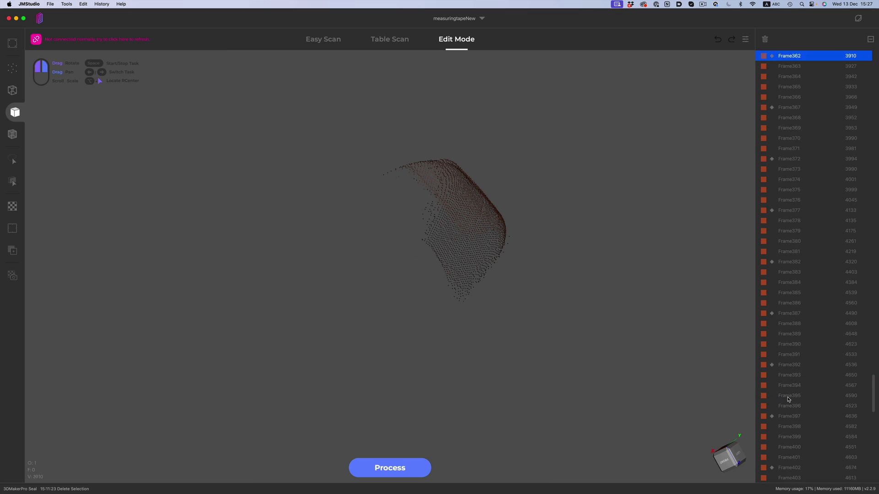
pyautogui.scroll(-10, 788, 399)
pyautogui.click(788, 413)
pyautogui.moveTo(591, 284); pyautogui.dragTo(576, 273)
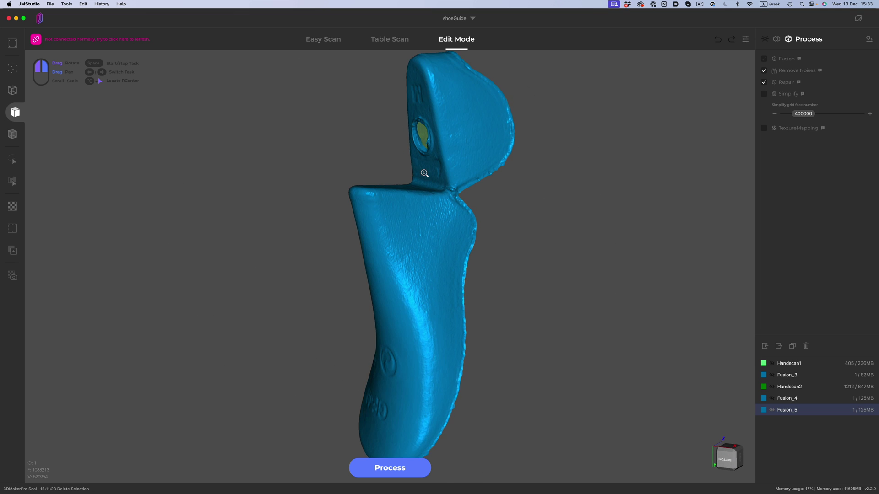
# Step: Orbit the shoe-guide model to a toe-down view and then a side view
pyautogui.moveTo(424, 172); pyautogui.dragTo(686, 228)
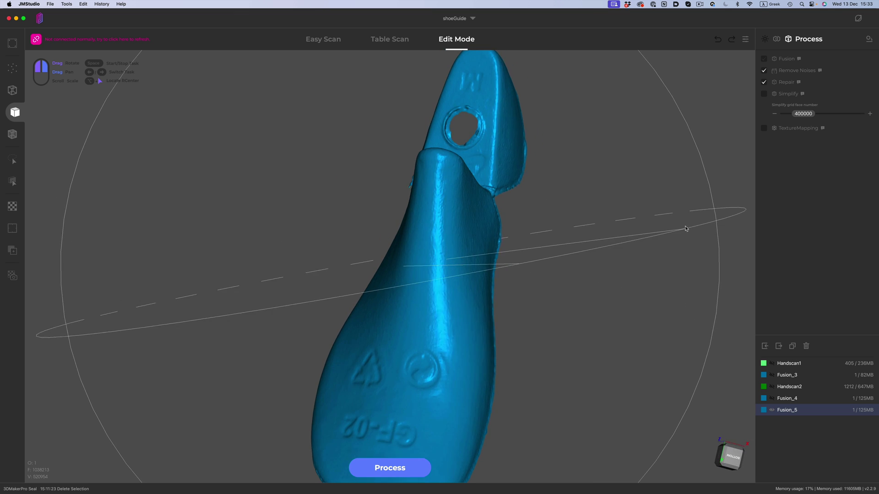
pyautogui.moveTo(553, 378); pyautogui.dragTo(700, 430)
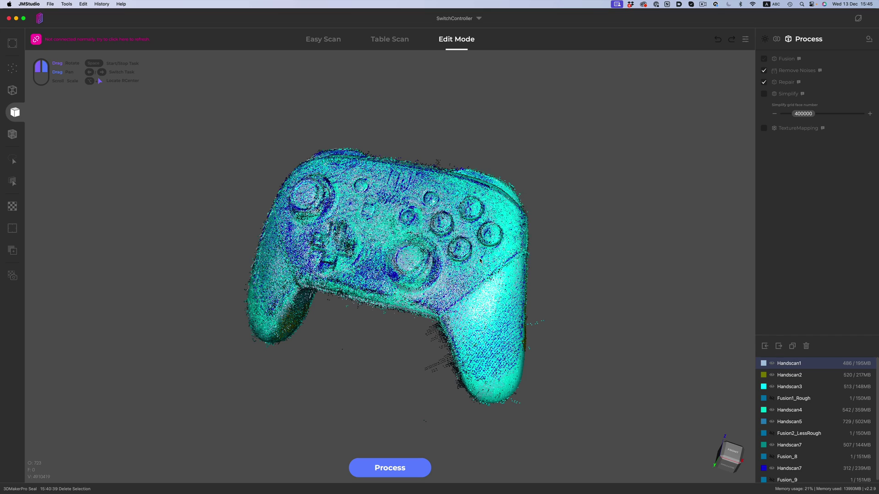
# Step: Export Handscan1 as a PLY Mesh file named 'Cloud 1' on the Desktop
pyautogui.press('super+s')
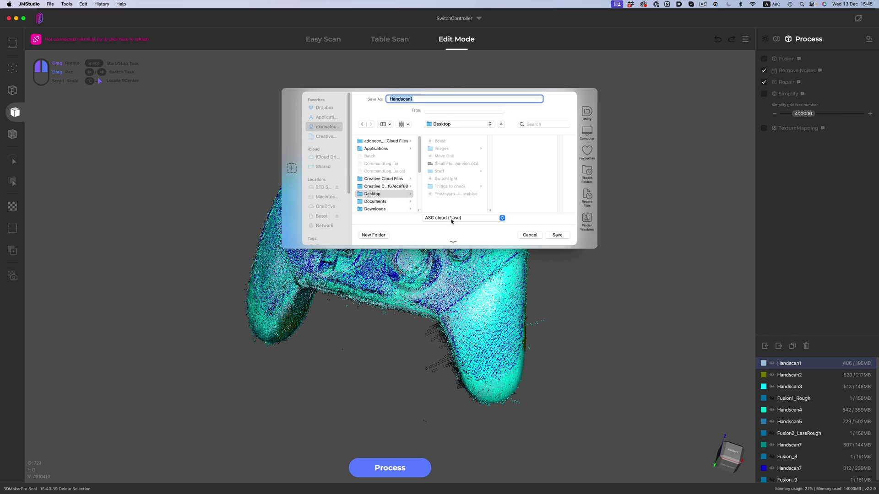
pyautogui.click(454, 225)
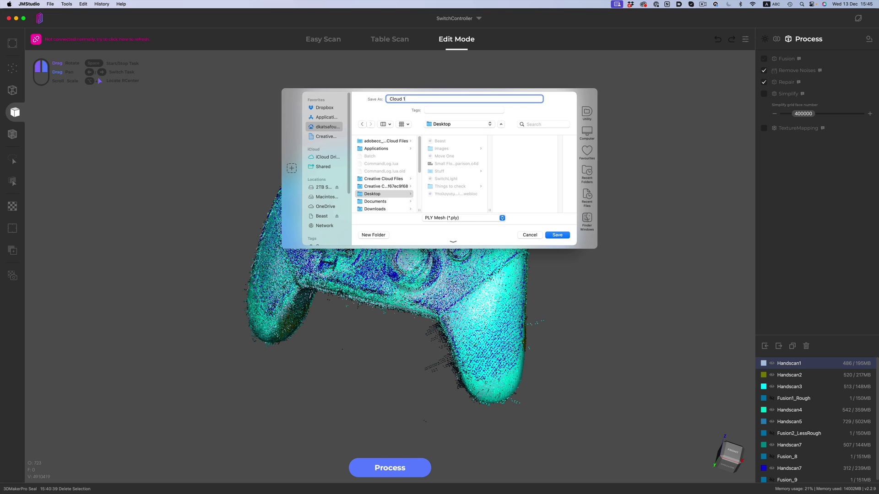
pyautogui.click(557, 235)
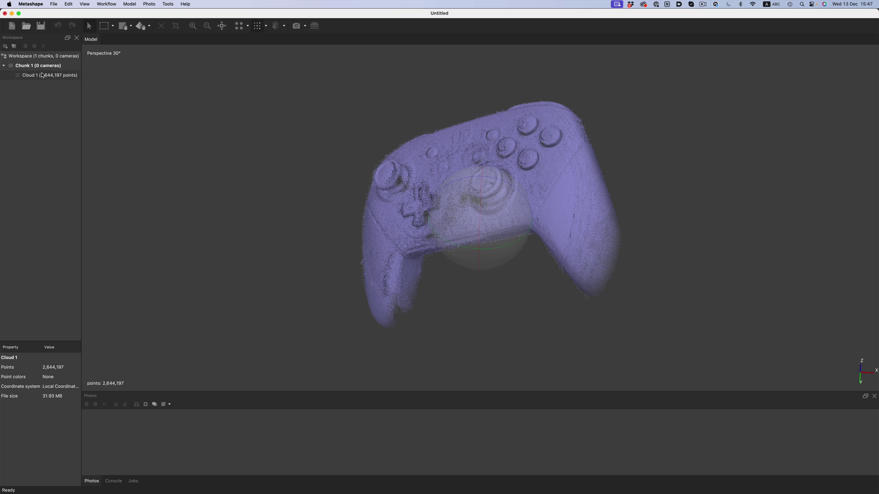
# Step: Import Cloud 2.ply into Chunk 1 as an additional point cloud, keeping the existing one
pyautogui.rightClick(43, 69)
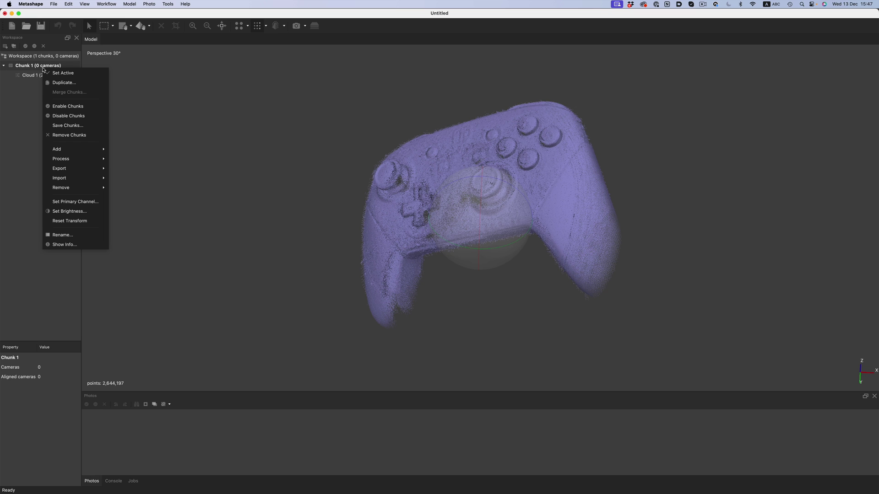
pyautogui.moveTo(78, 178)
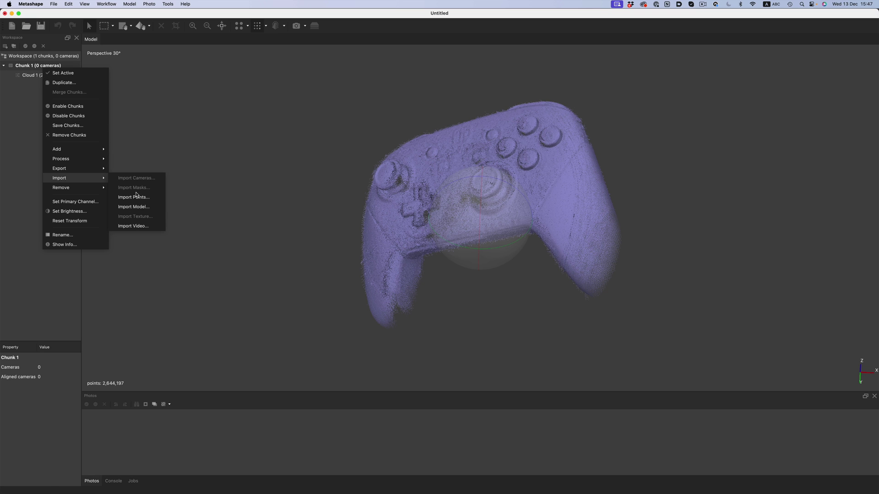
pyautogui.click(142, 200)
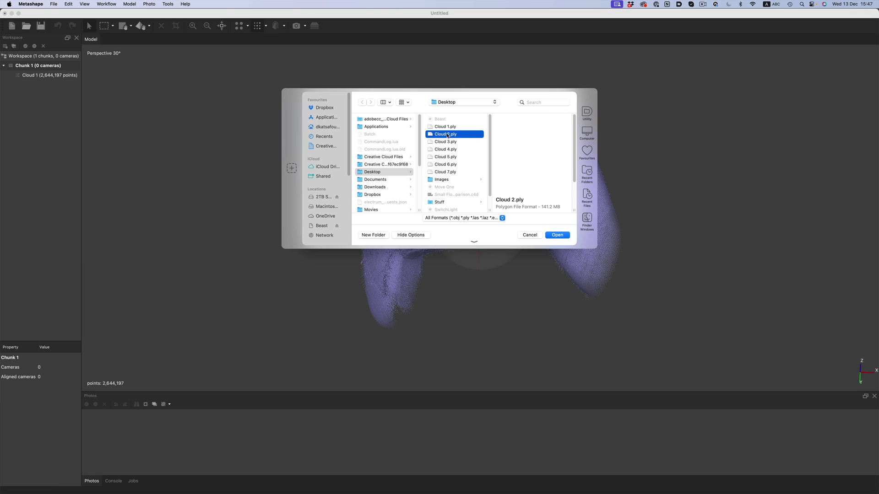
pyautogui.click(555, 235)
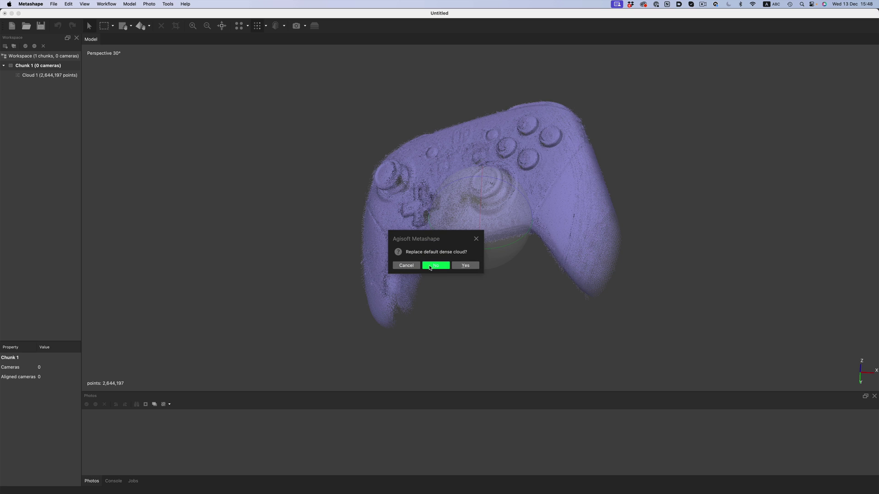
pyautogui.click(430, 267)
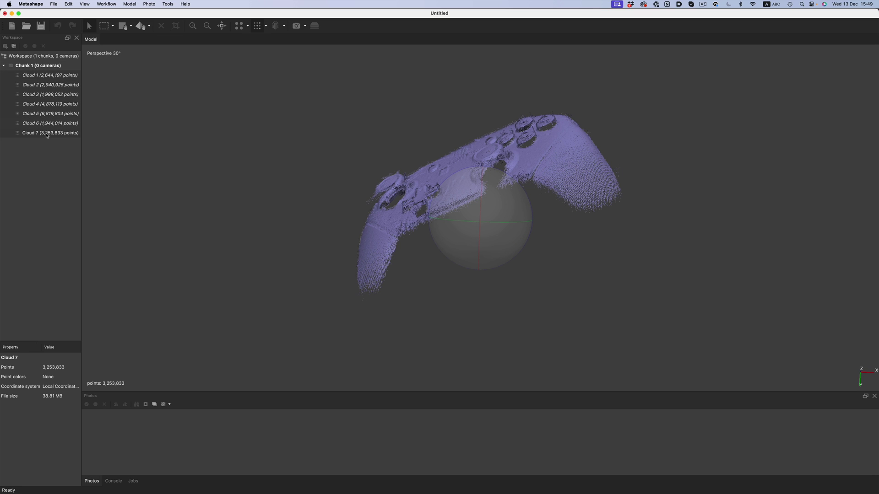
# Step: Merge all 7 dense clouds into Cloud 7 and view the result from the front
pyautogui.rightClick(46, 135)
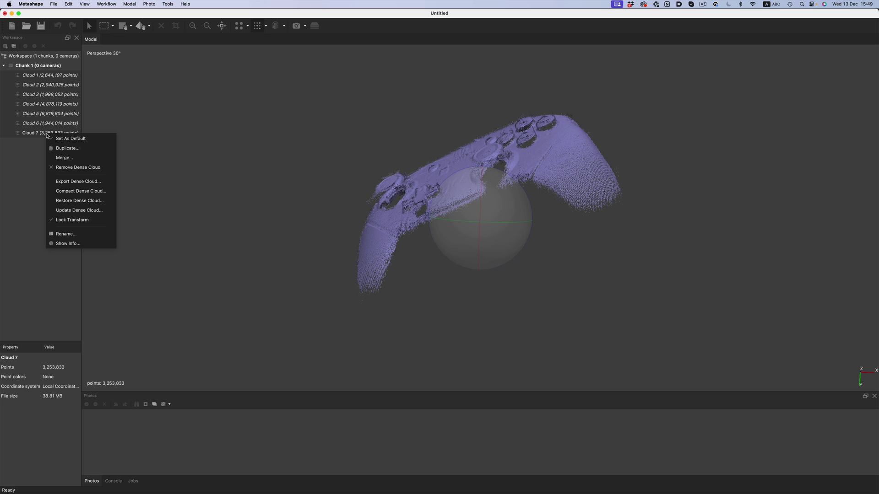
pyautogui.click(65, 157)
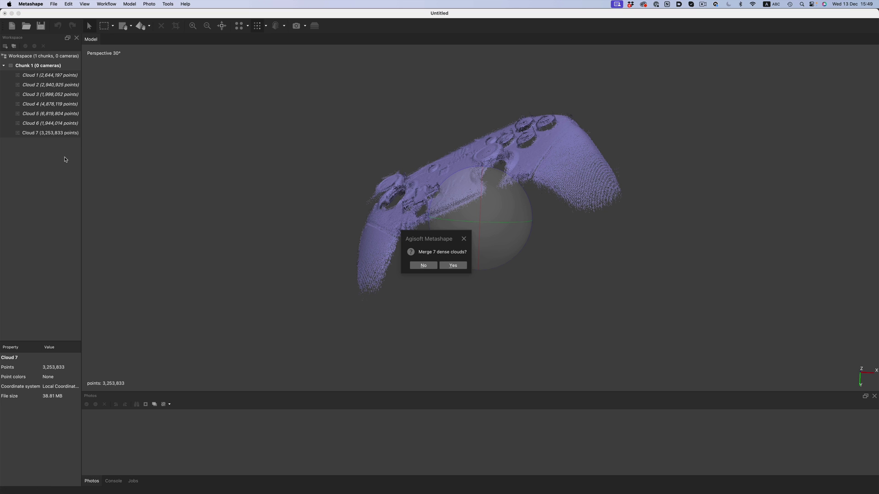
pyautogui.click(463, 266)
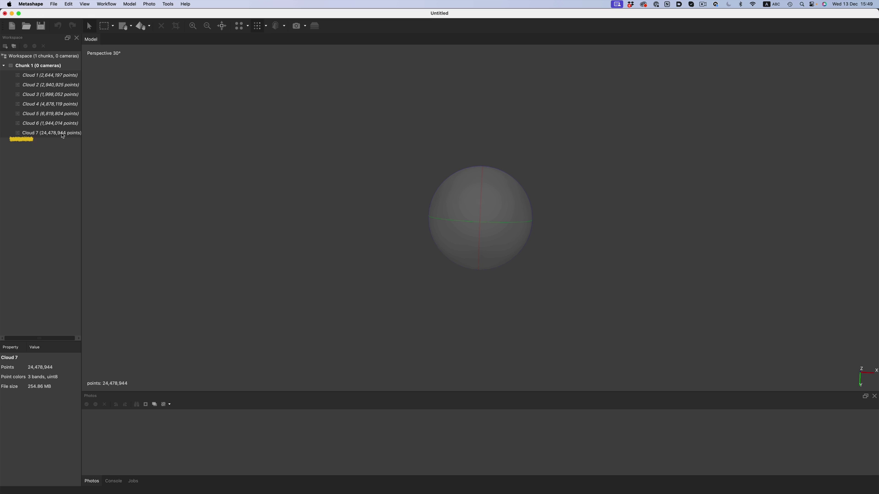
pyautogui.moveTo(403, 193); pyautogui.dragTo(471, 209)
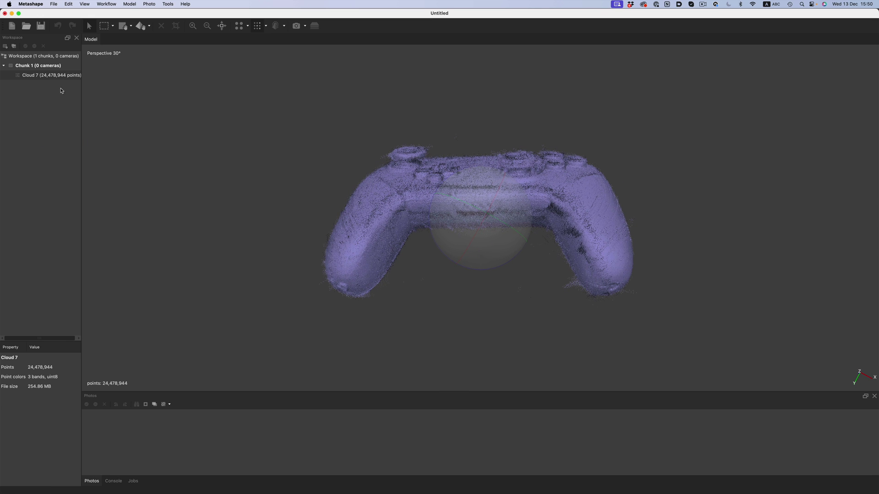
# Step: Reset the reconstruction region around the merged controller cloud
pyautogui.click(129, 3)
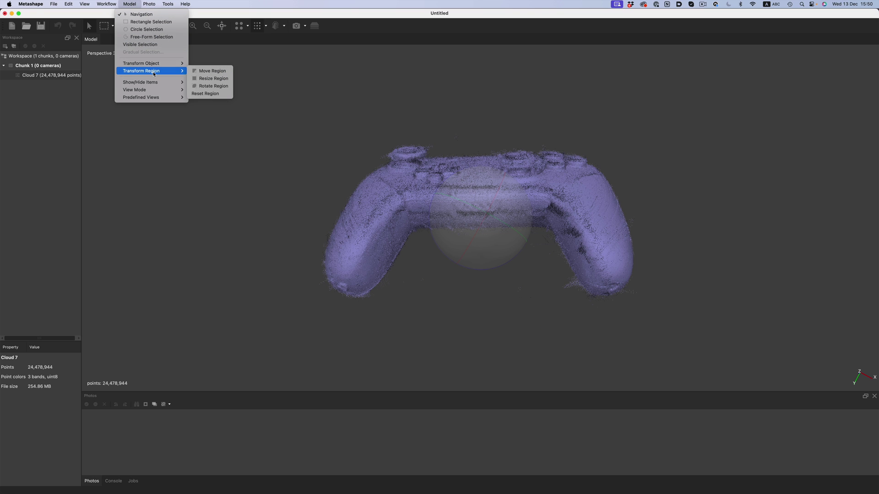
pyautogui.click(206, 93)
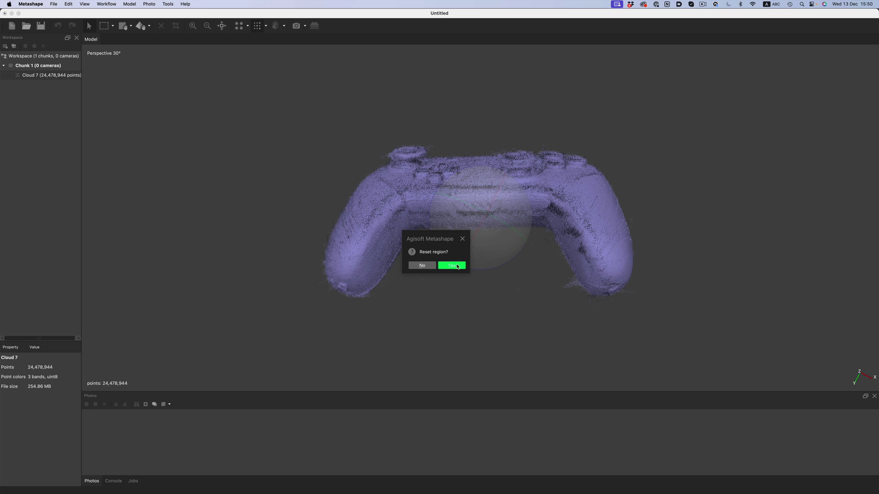
pyautogui.click(451, 266)
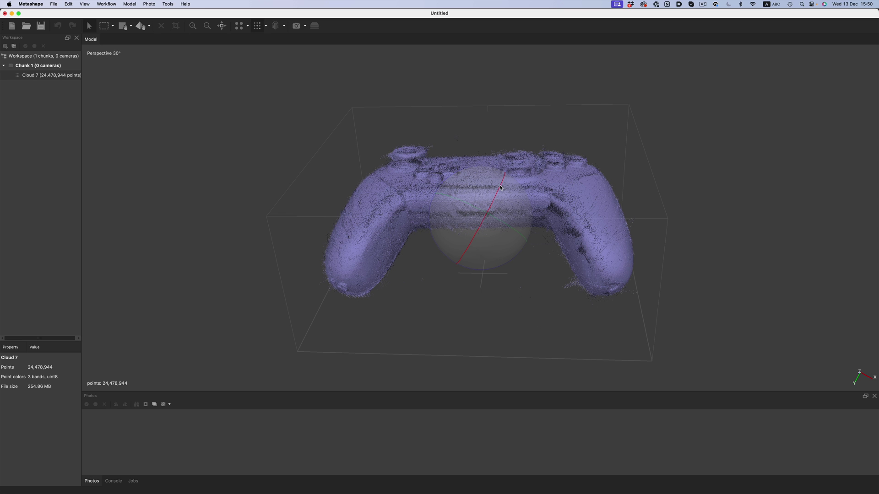
pyautogui.moveTo(501, 188); pyautogui.dragTo(468, 209)
# Step: Build a mesh of the controller from Chunk 1 with High face count
pyautogui.rightClick(46, 65)
pyautogui.moveTo(78, 155)
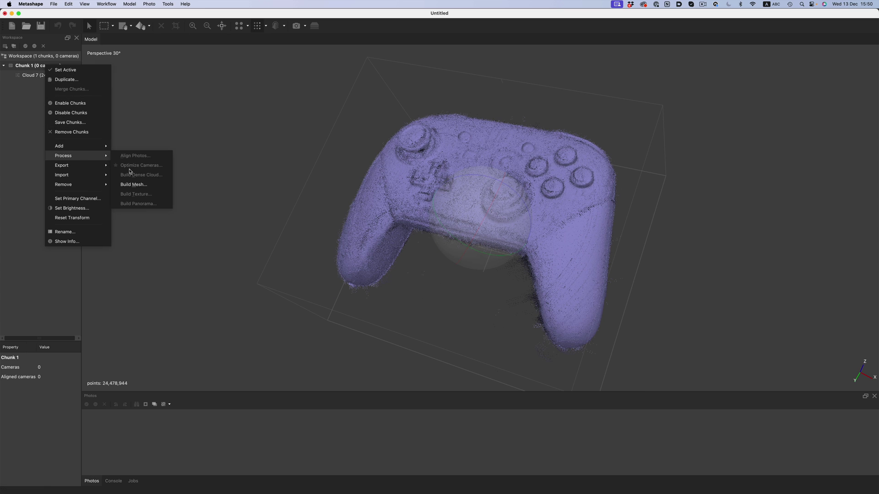
pyautogui.click(133, 185)
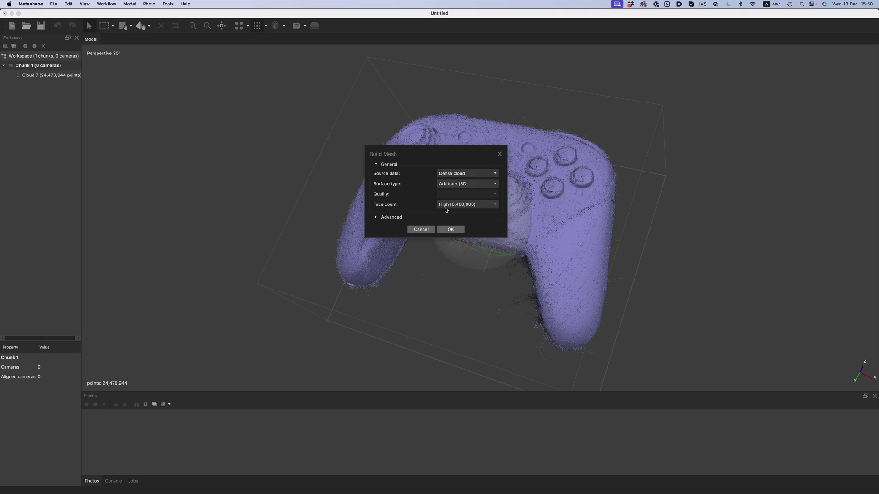
pyautogui.click(450, 230)
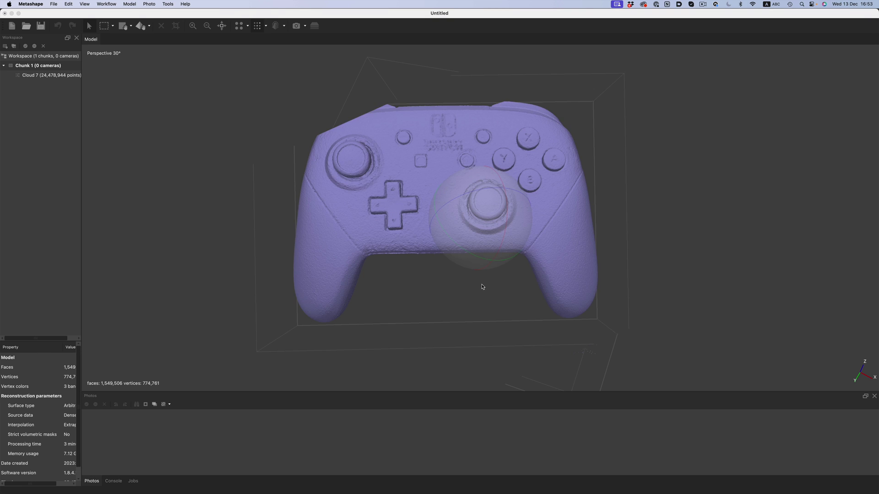